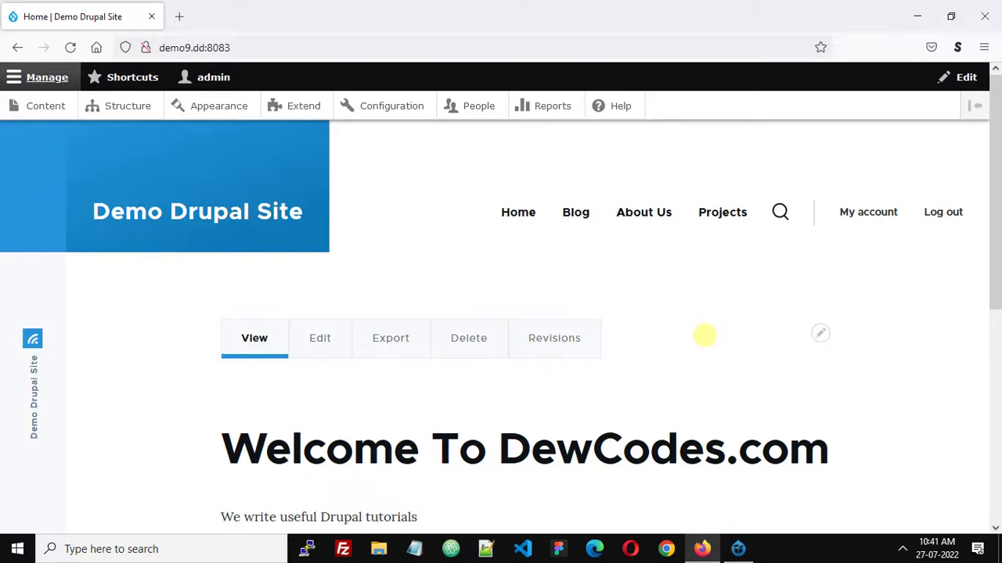
# - Filter the site's content list to the Article content type and look through the posts
pyautogui.click(46, 107)
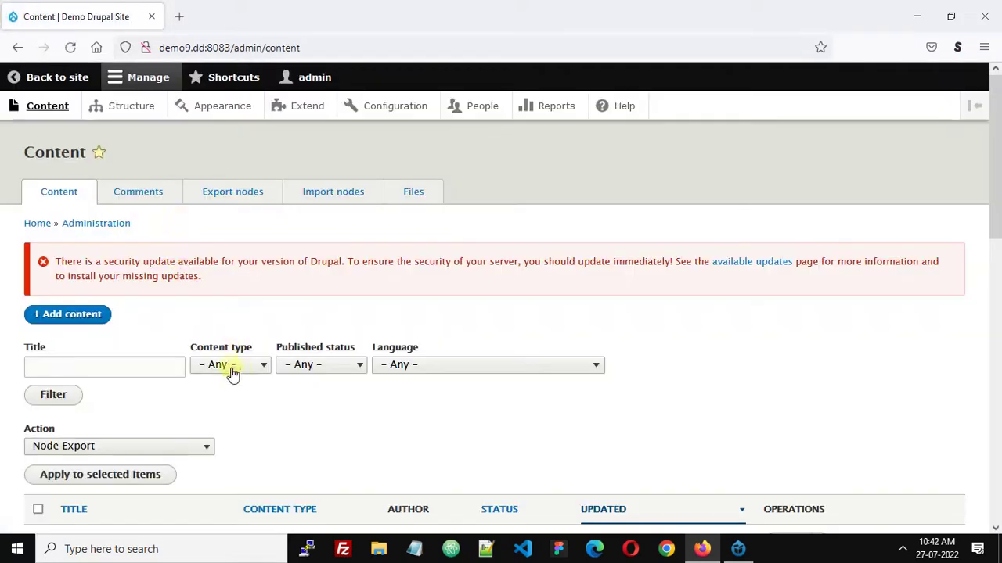
pyautogui.click(234, 366)
pyautogui.click(231, 415)
pyautogui.click(79, 400)
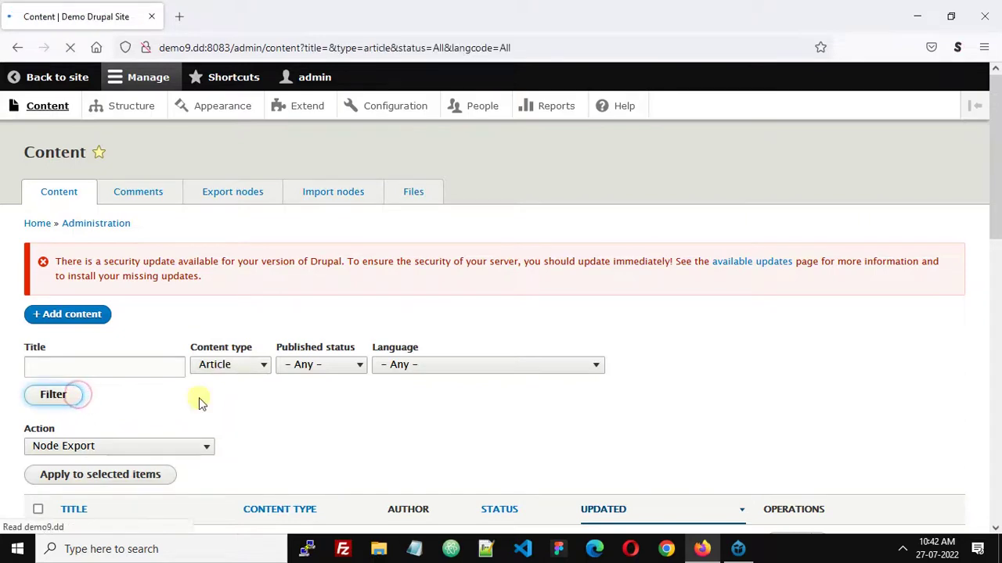
pyautogui.scroll(-3, 198, 403)
pyautogui.scroll(-1, 188, 375)
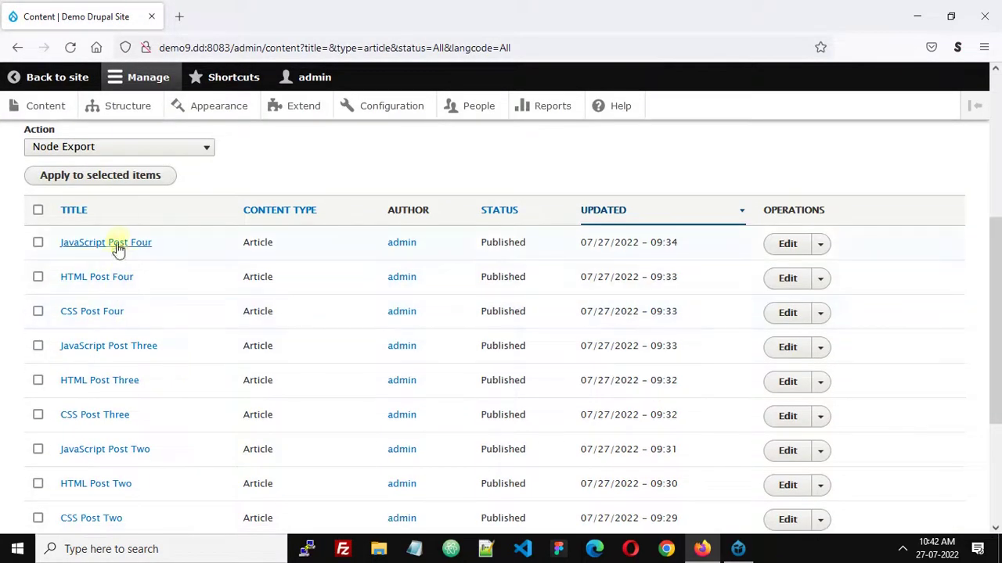
pyautogui.scroll(-1, 97, 352)
pyautogui.scroll(-1, 90, 383)
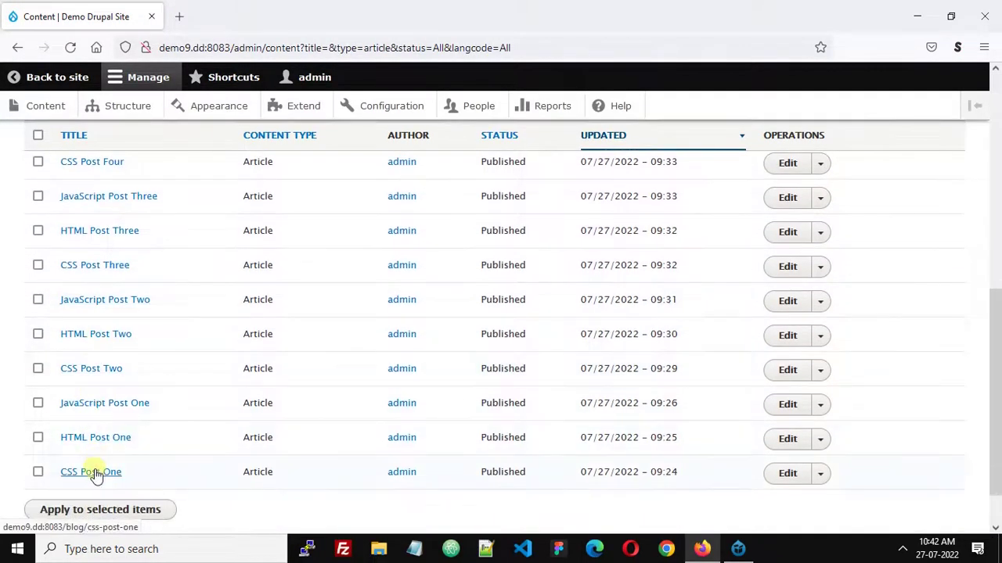
pyautogui.scroll(5, 94, 470)
pyautogui.scroll(2, 67, 289)
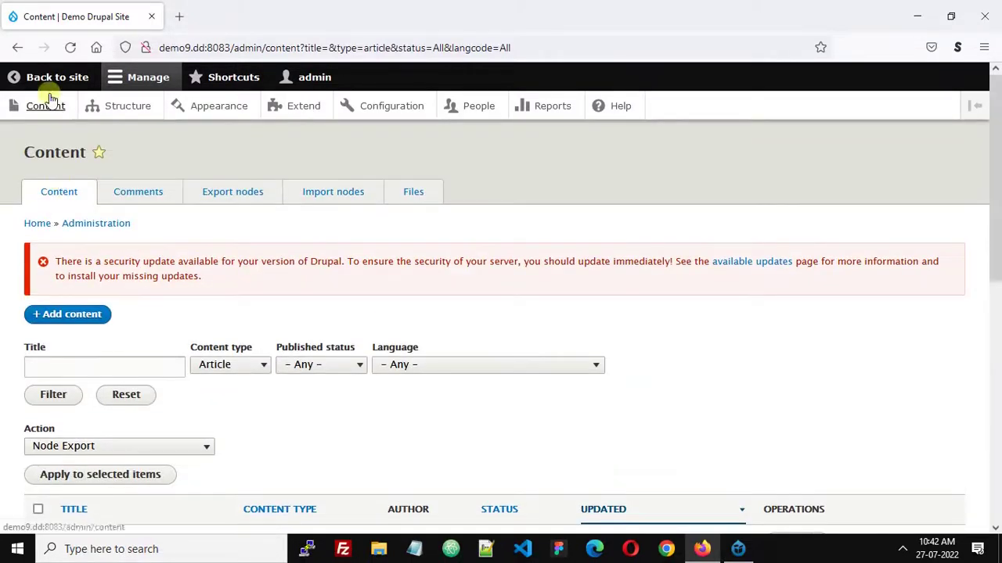
# - Return to the site and examine the Blog page's post teasers and its Category list of CSS, HTML and JavaScript
pyautogui.click(54, 112)
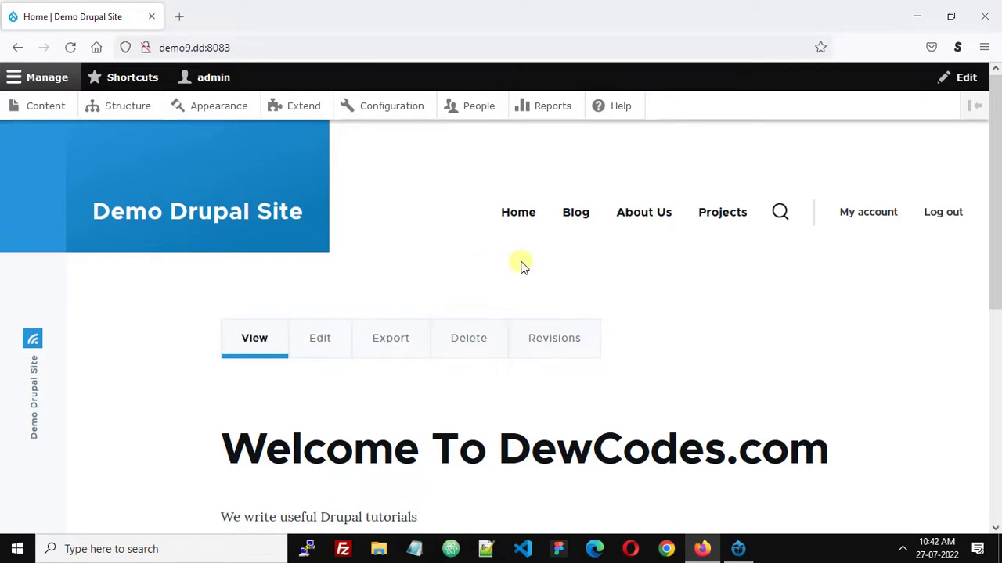
pyautogui.click(576, 227)
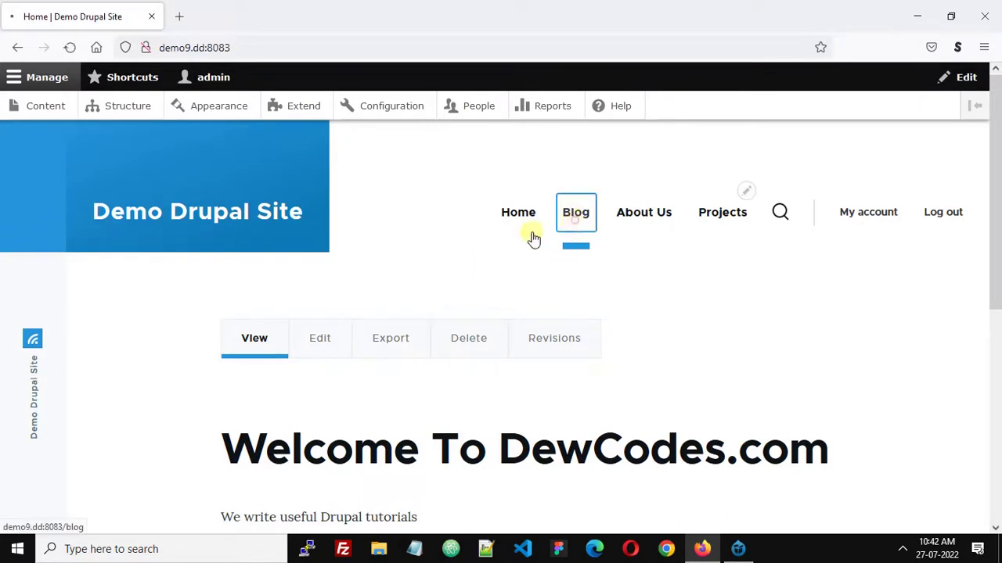
pyautogui.scroll(-2, 472, 262)
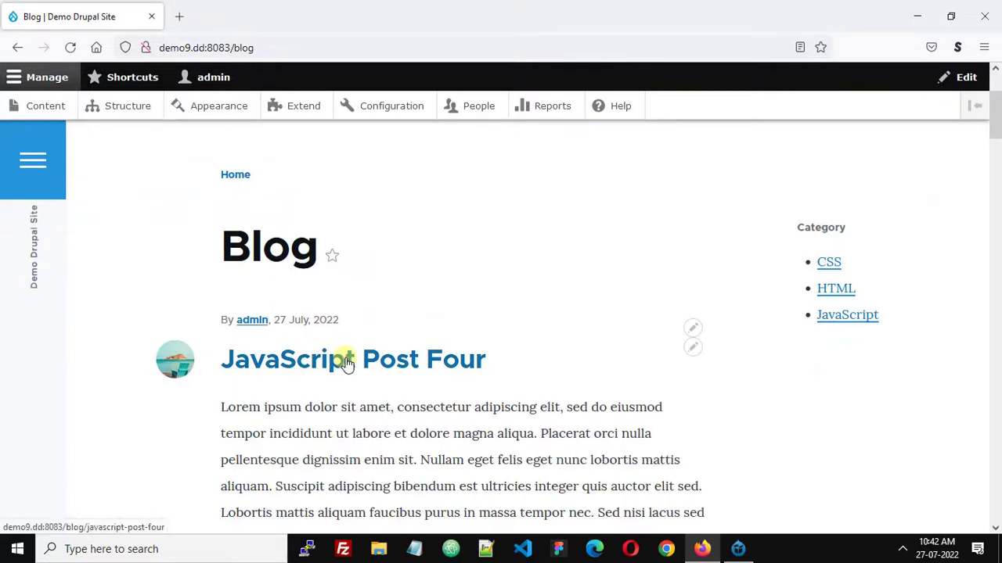
pyautogui.scroll(2, 347, 362)
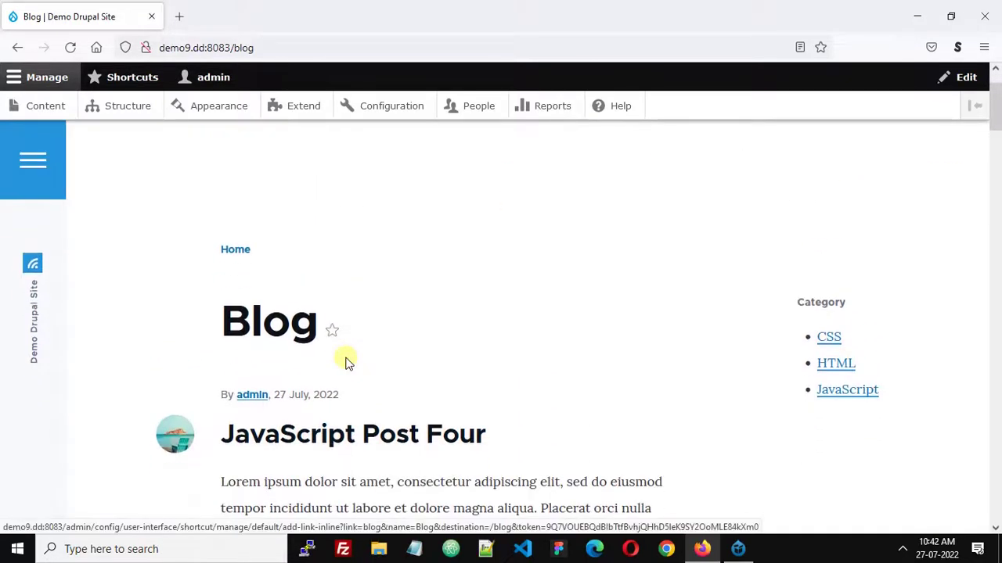
pyautogui.click(820, 345)
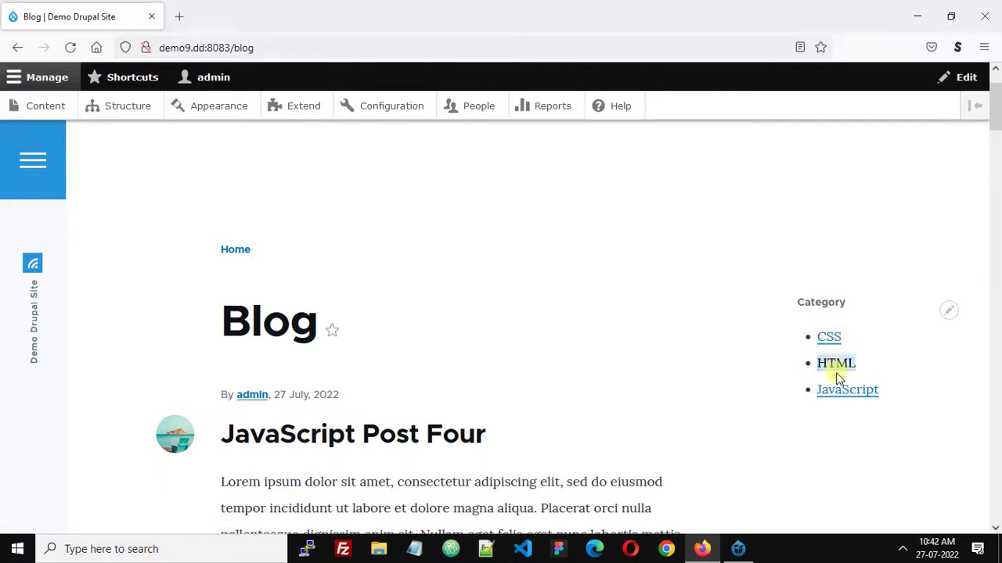
pyautogui.scroll(-2, 521, 363)
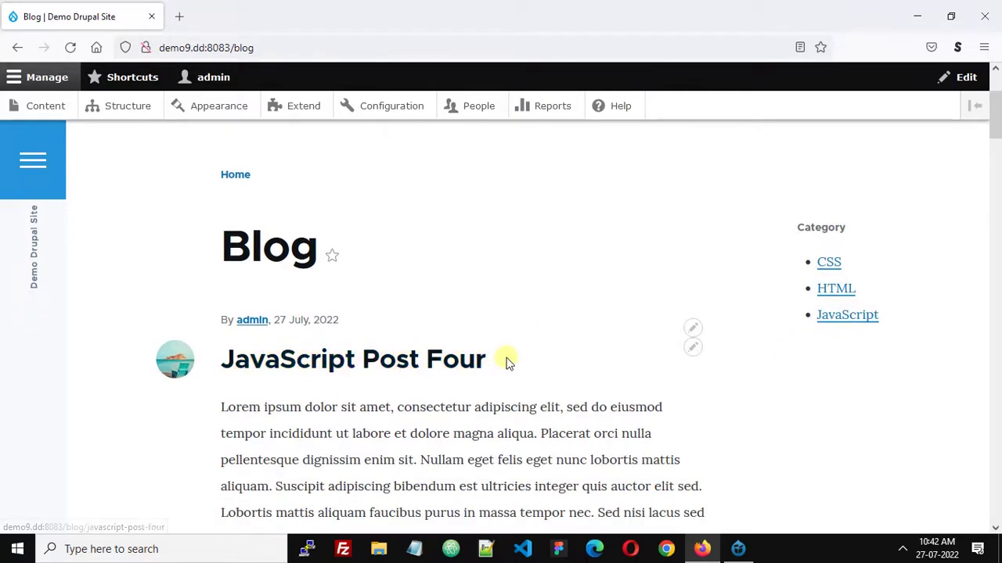
pyautogui.scroll(-4, 505, 360)
pyautogui.scroll(2, 506, 356)
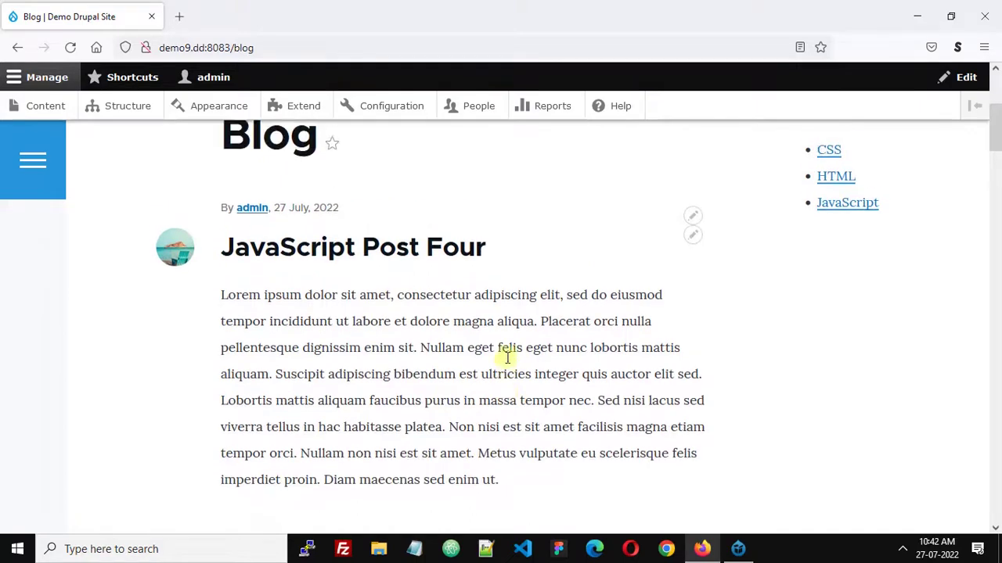
# - Open the JavaScript Post Four article from the blog and look through its full text
pyautogui.click(338, 288)
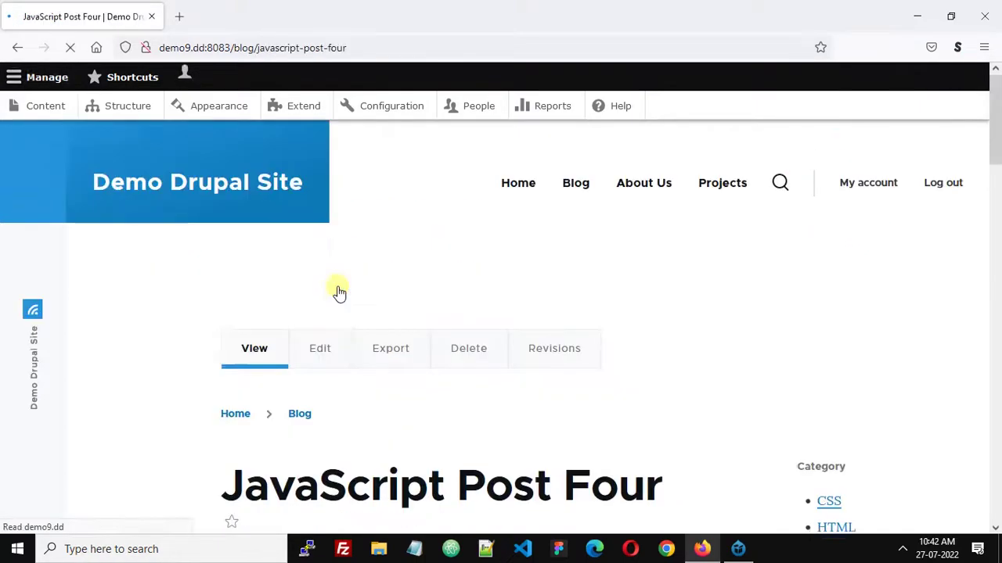
pyautogui.scroll(-20, 338, 289)
pyautogui.scroll(-15, 336, 288)
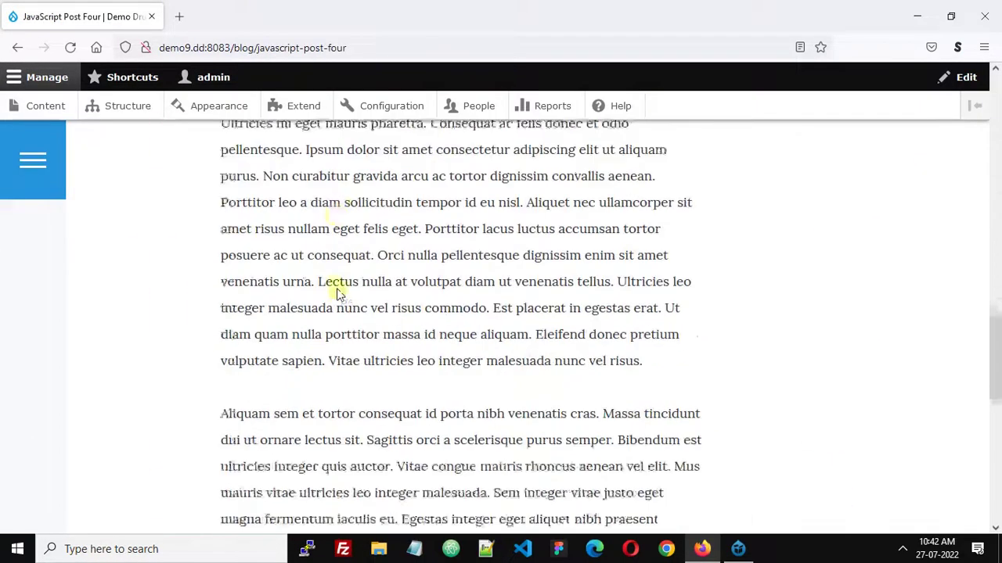
pyautogui.scroll(20, 396, 362)
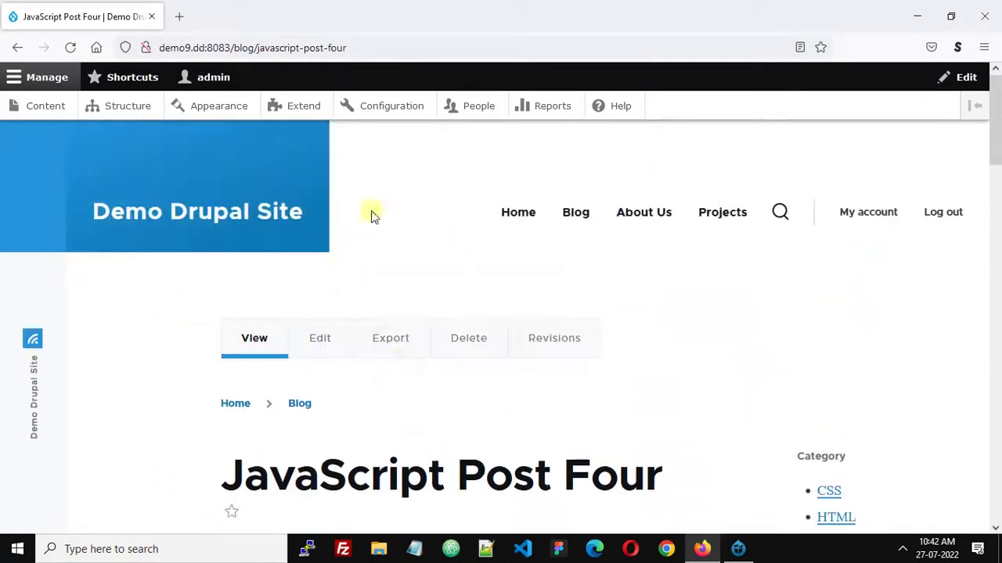
# - Go back to the site's home page, then reopen the Blog page and view its latest post
pyautogui.click(181, 213)
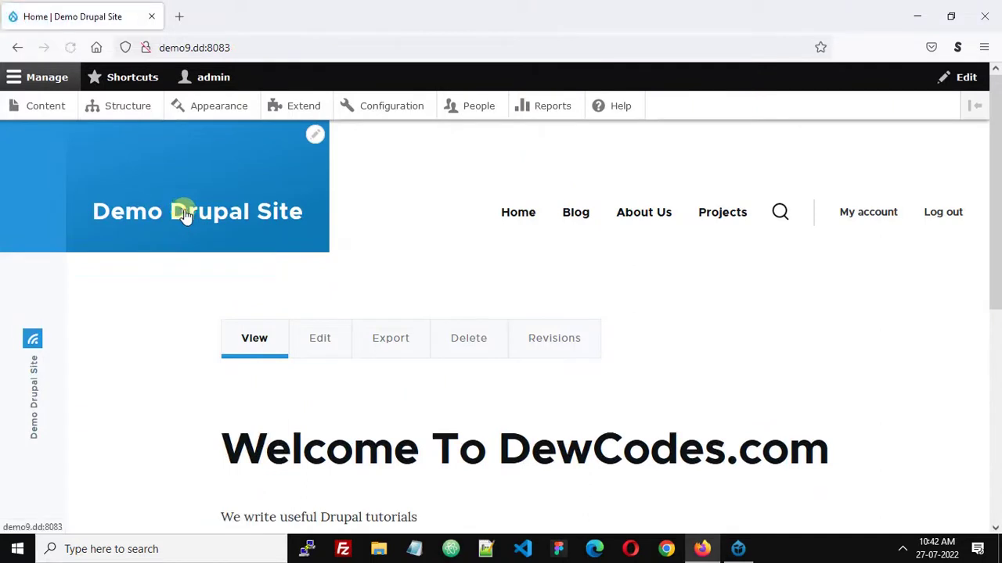
pyautogui.scroll(-2, 188, 225)
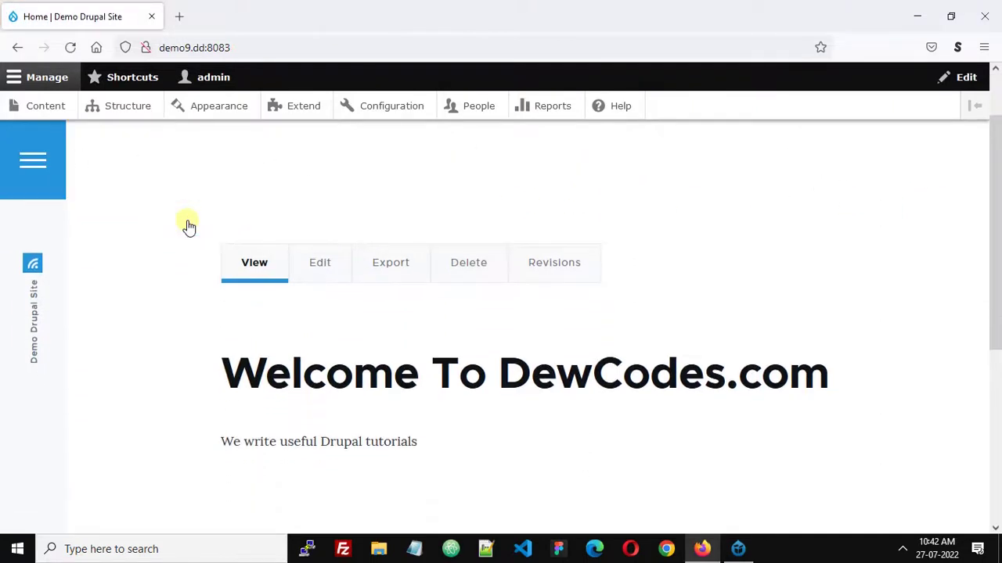
pyautogui.scroll(2, 188, 225)
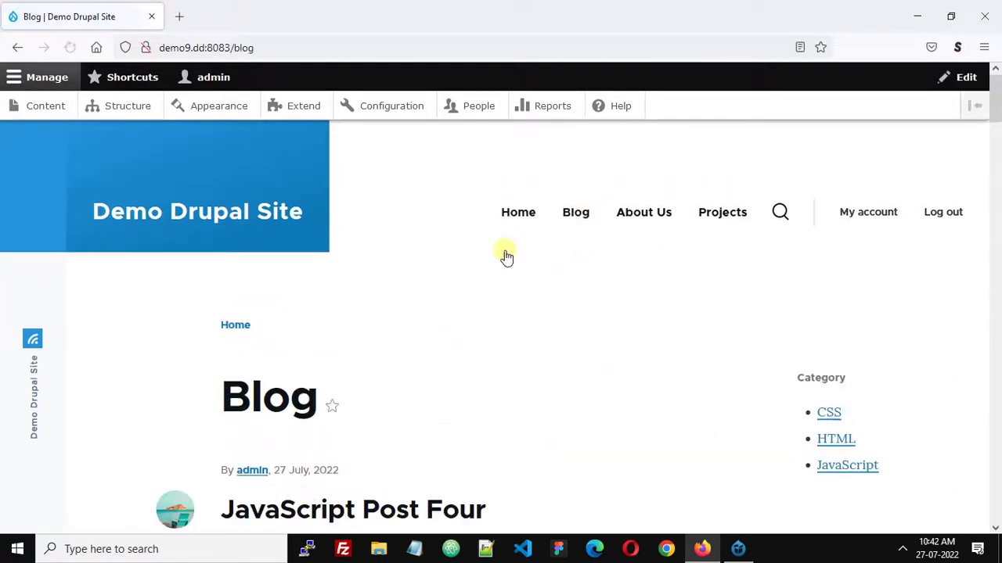
pyautogui.scroll(-6, 501, 252)
pyautogui.scroll(2, 491, 250)
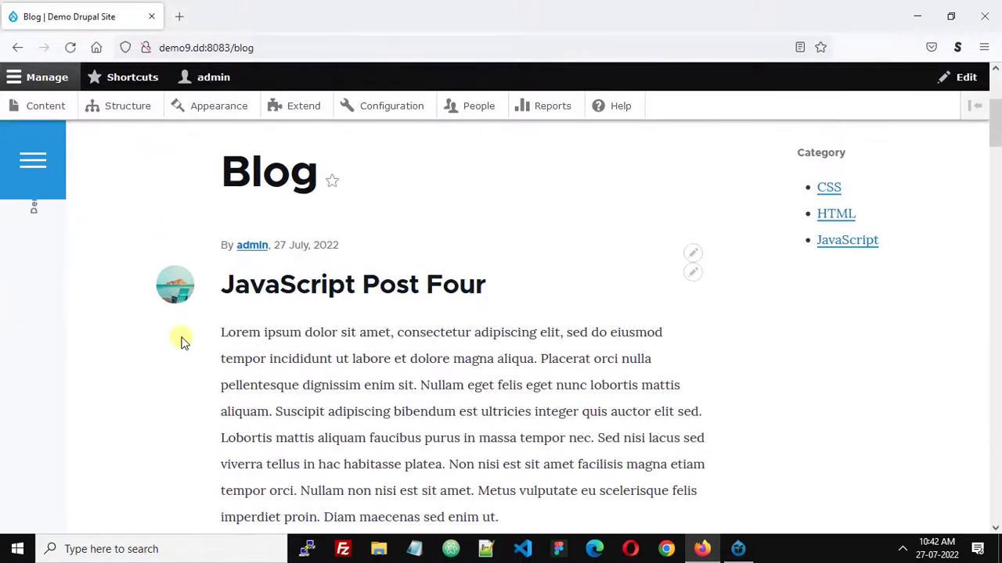
# - Reopen JavaScript Post Four and examine the Category field and the empty area below the article body
pyautogui.click(352, 286)
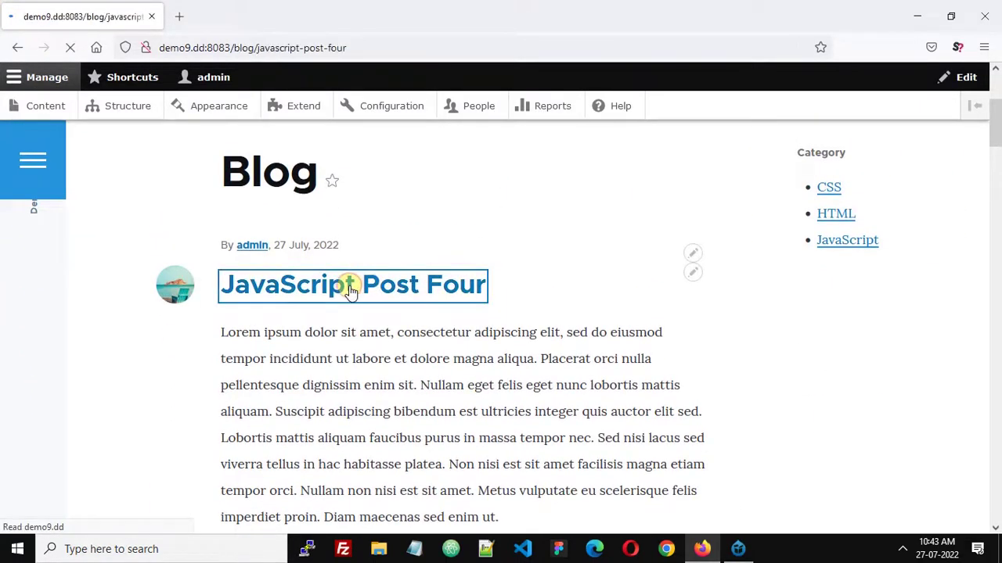
pyautogui.scroll(-7, 352, 291)
pyautogui.scroll(-15, 349, 289)
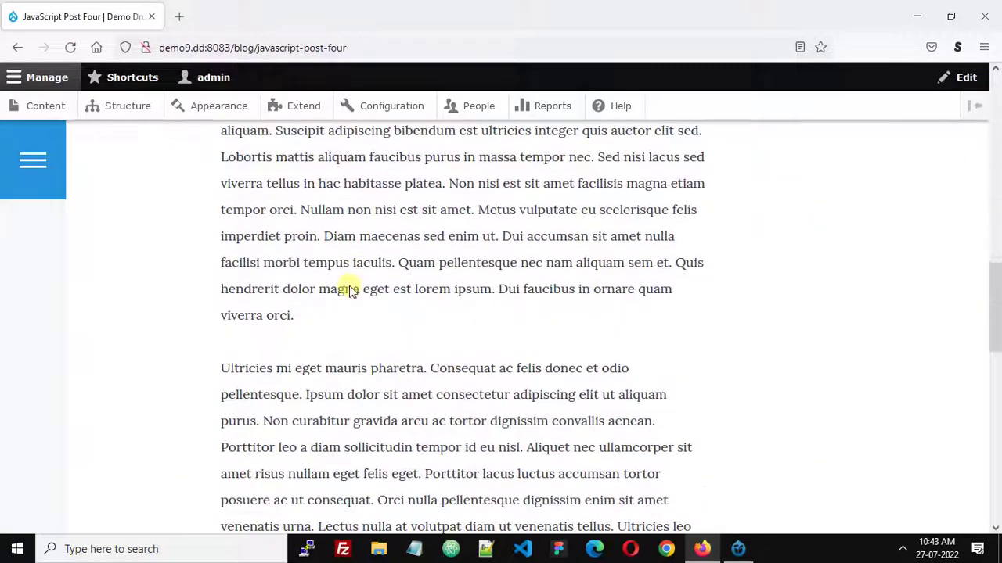
pyautogui.scroll(-8, 350, 290)
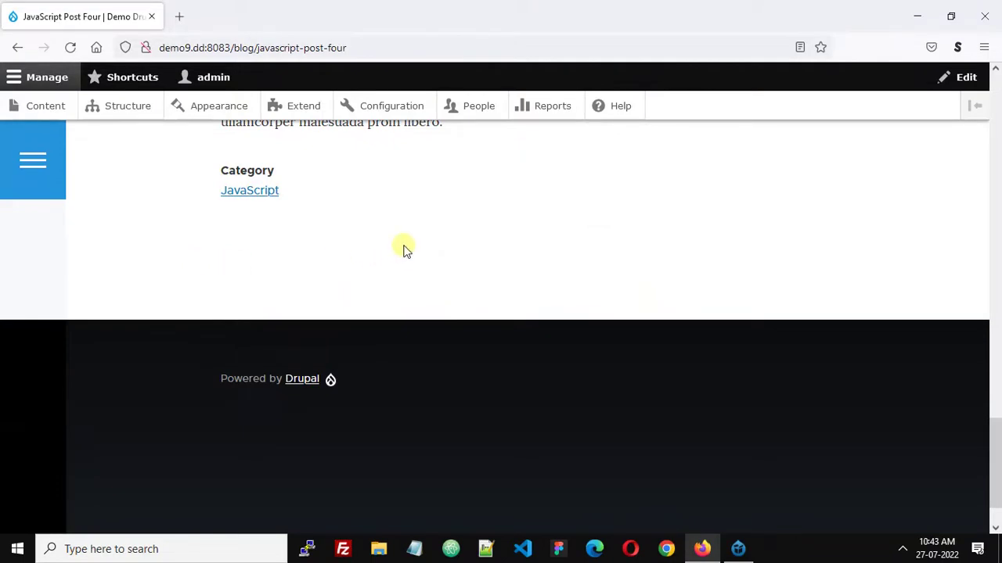
pyautogui.scroll(20, 392, 394)
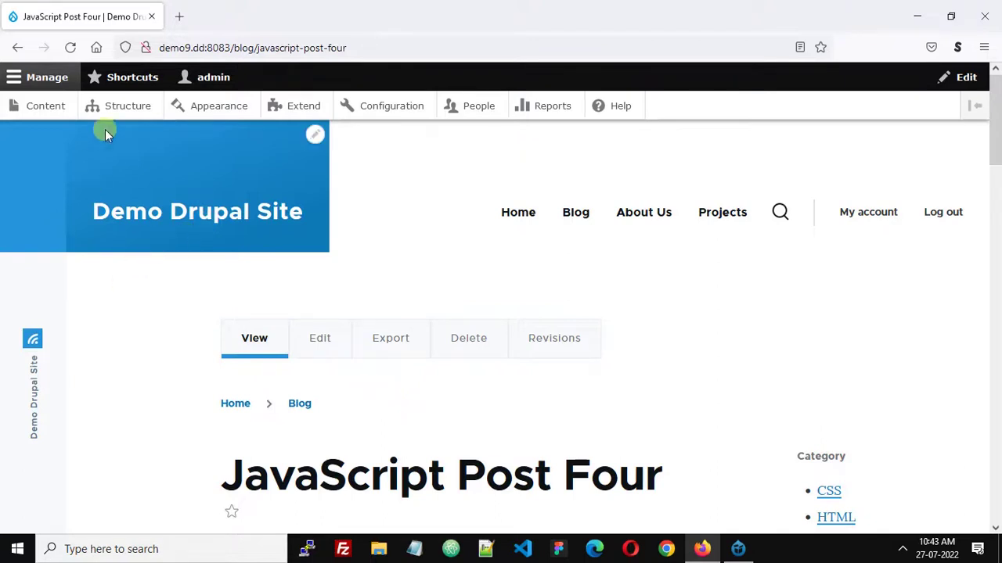
# - Start a new view in the site structure's Views and name it Related Posts
pyautogui.click(121, 110)
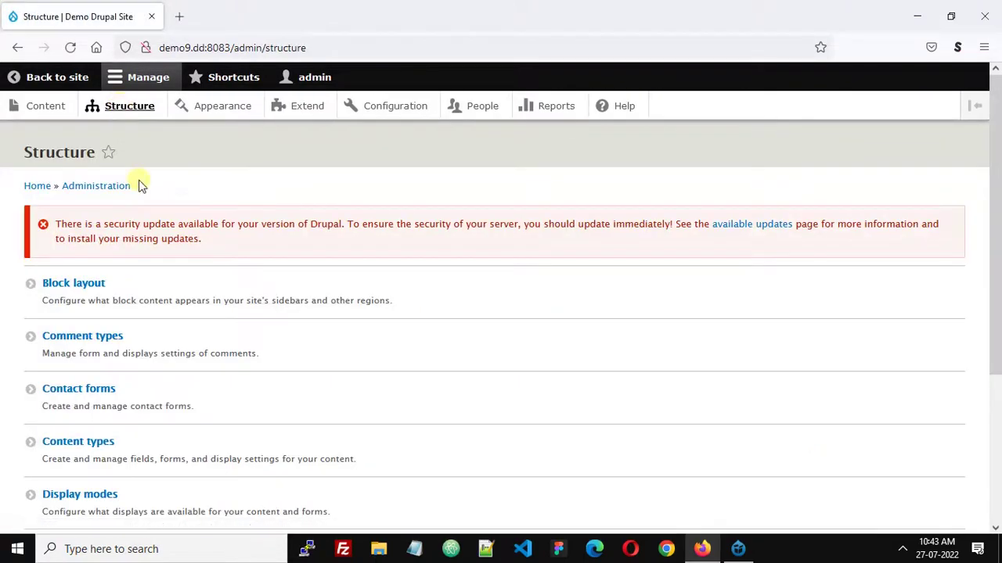
pyautogui.scroll(-3, 138, 185)
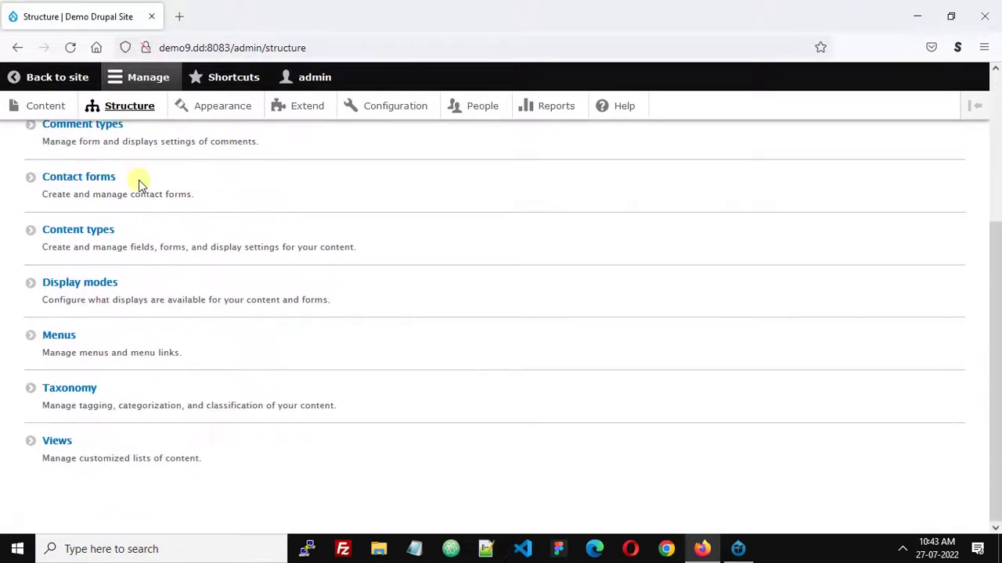
pyautogui.click(60, 444)
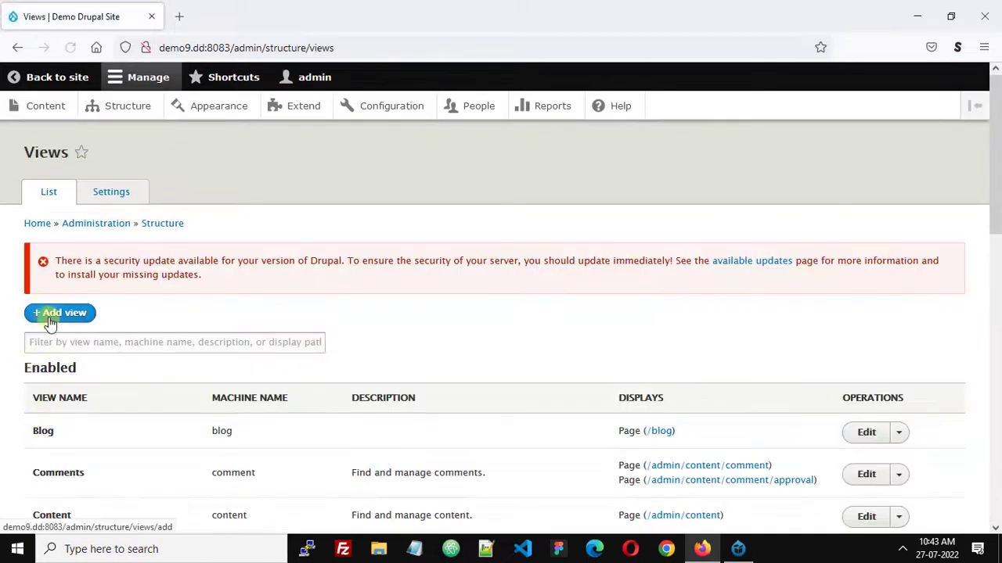
pyautogui.click(58, 313)
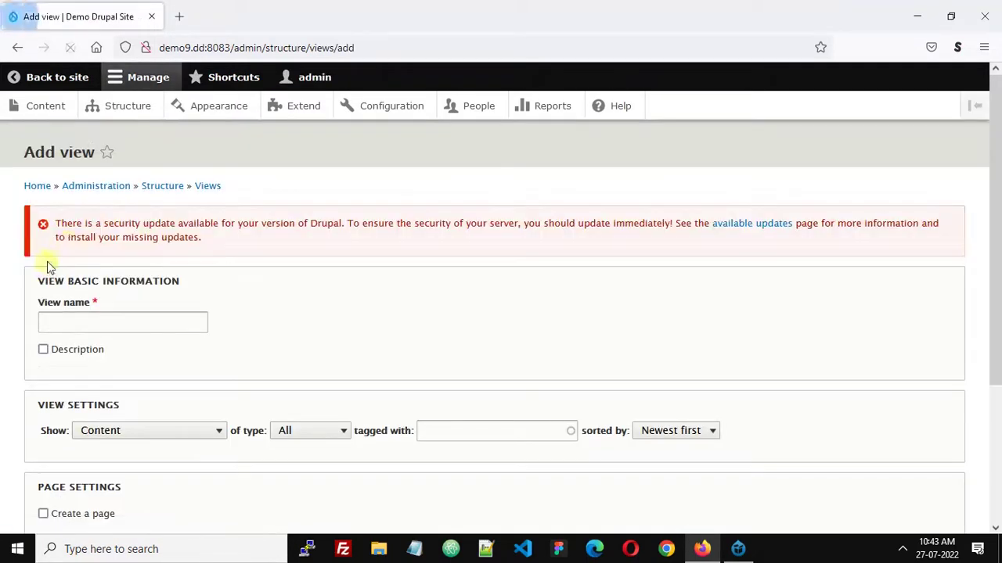
pyautogui.click(69, 318)
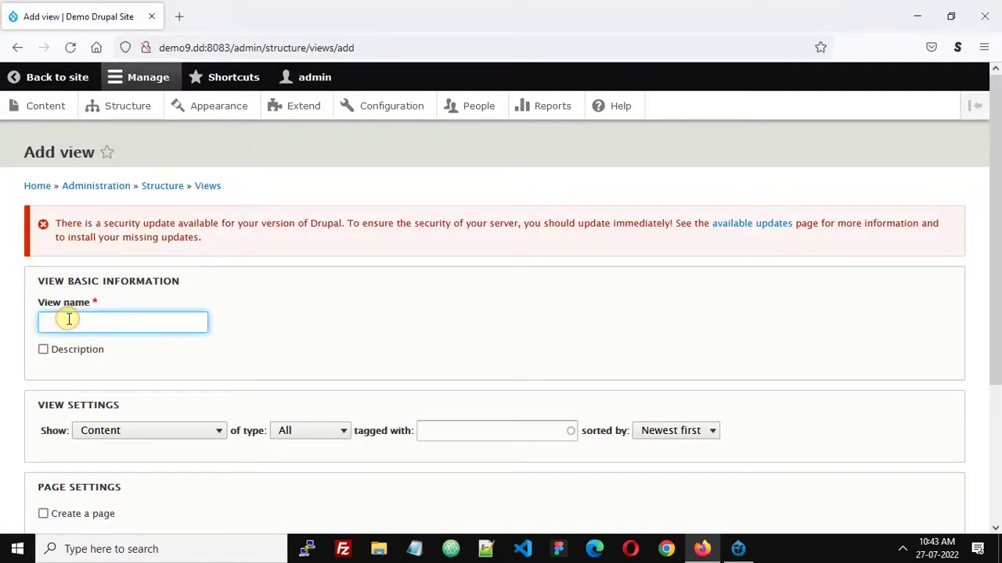
pyautogui.write('Rela')
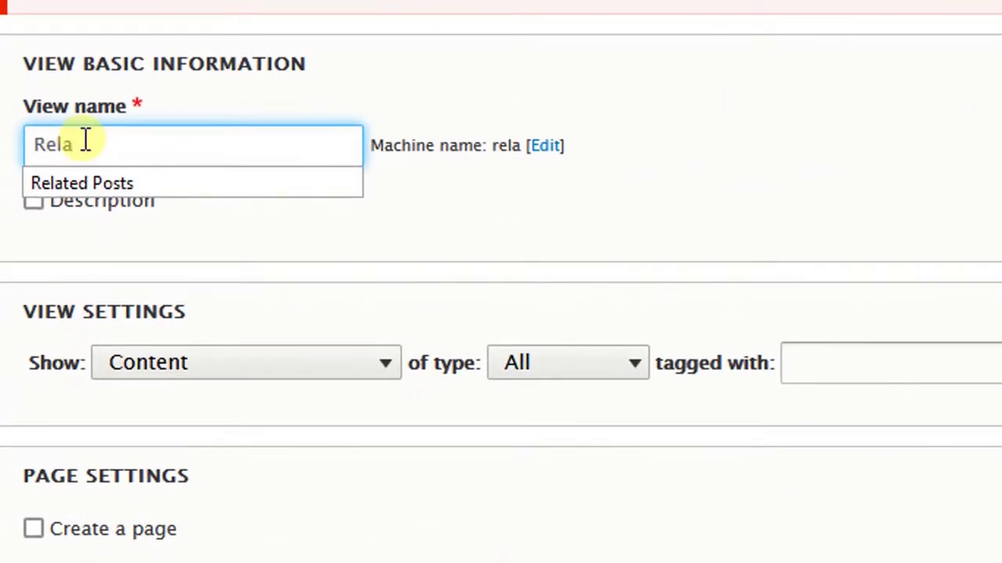
pyautogui.click(104, 183)
# - Set the new view to show content of type Article and enable creating a block for it
pyautogui.scroll(-2, 218, 261)
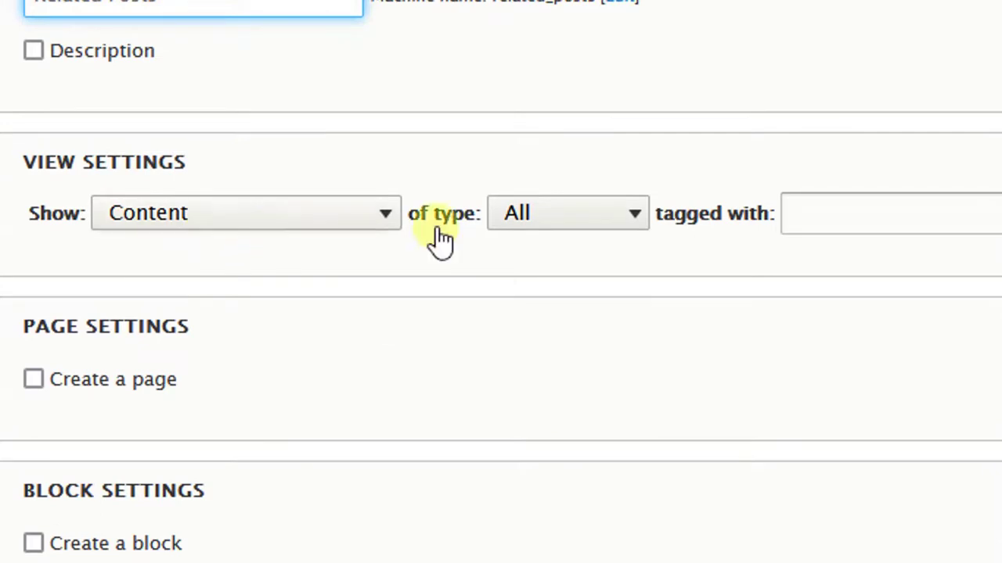
pyautogui.click(575, 219)
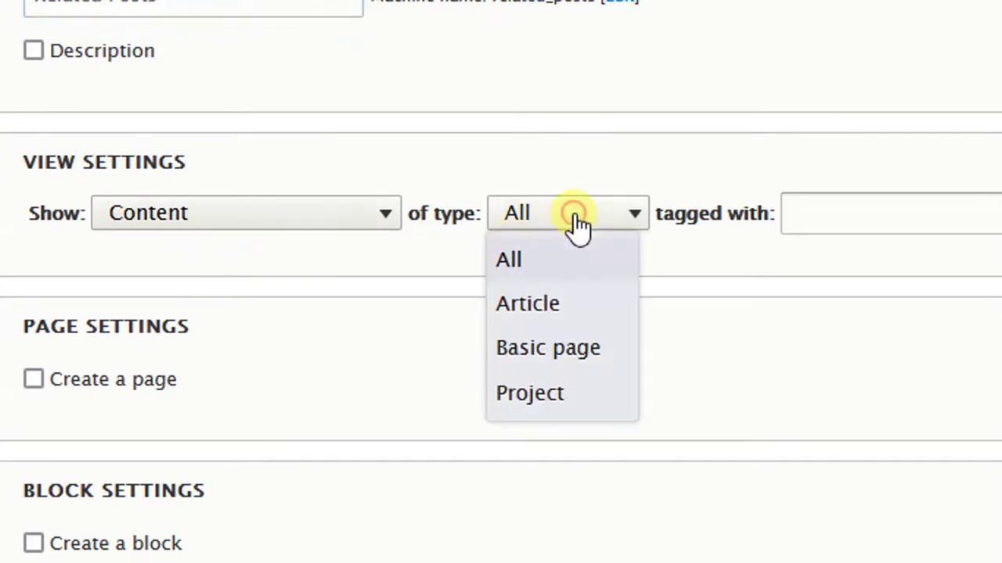
pyautogui.click(538, 306)
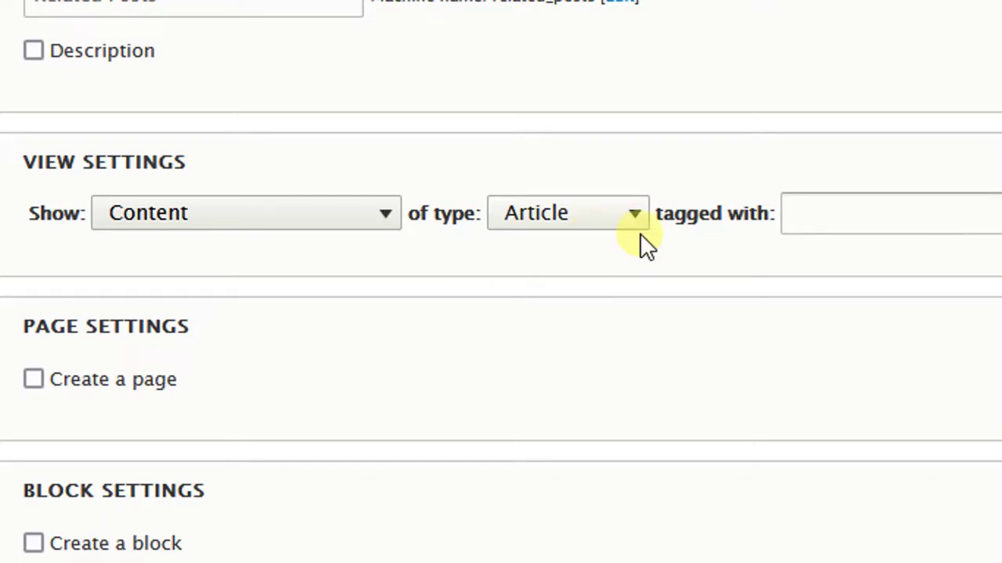
pyautogui.scroll(-2, 856, 258)
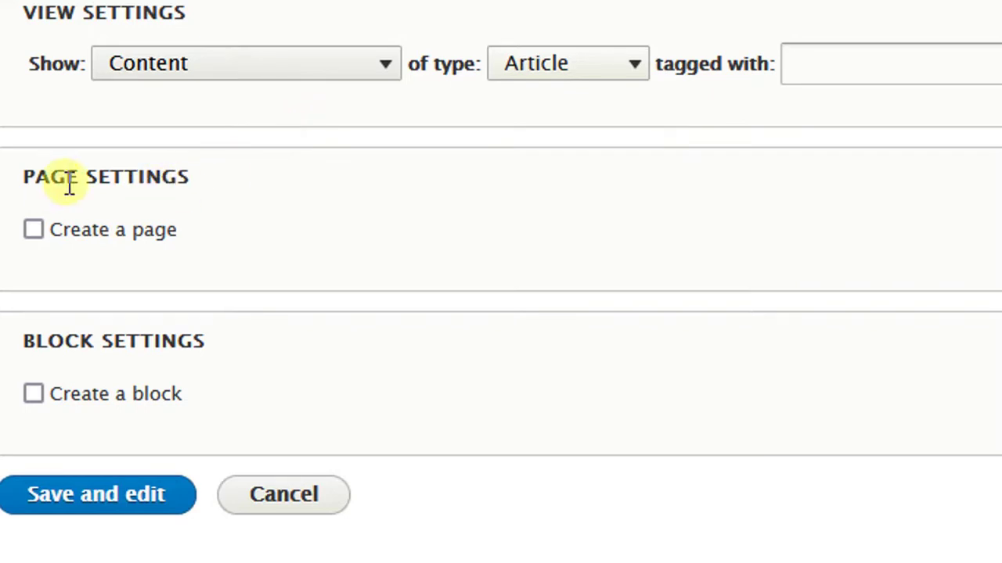
pyautogui.scroll(-2, 117, 257)
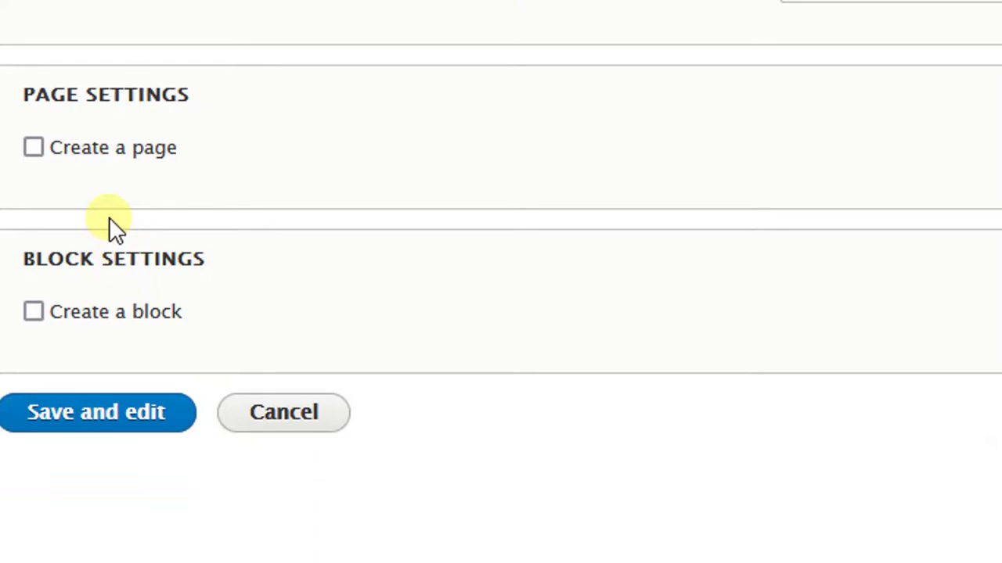
pyautogui.click(104, 315)
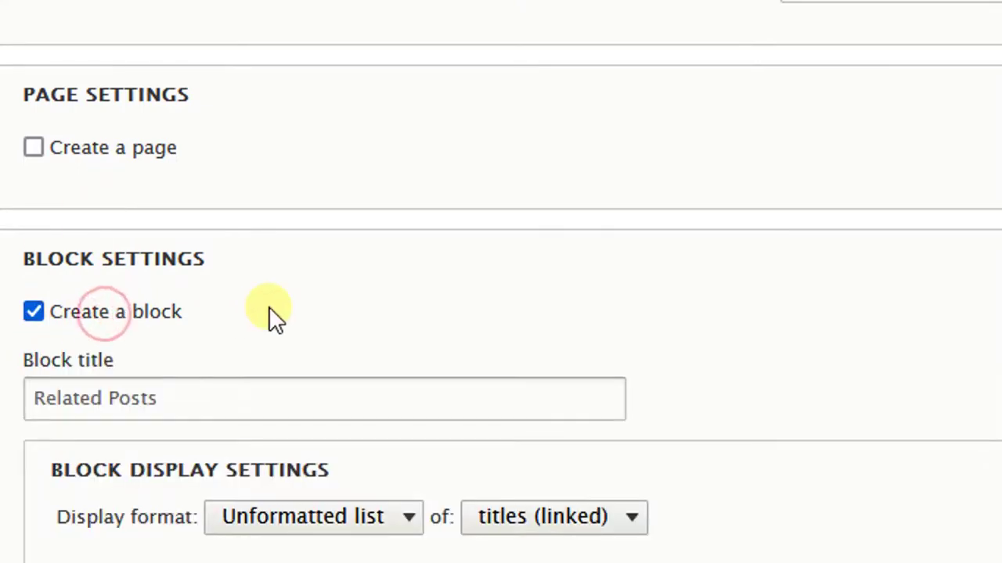
# - Create the Related Posts view with a block of linked titles in an unformatted list, 5 items per block, and save the view
pyautogui.scroll(-4, 268, 306)
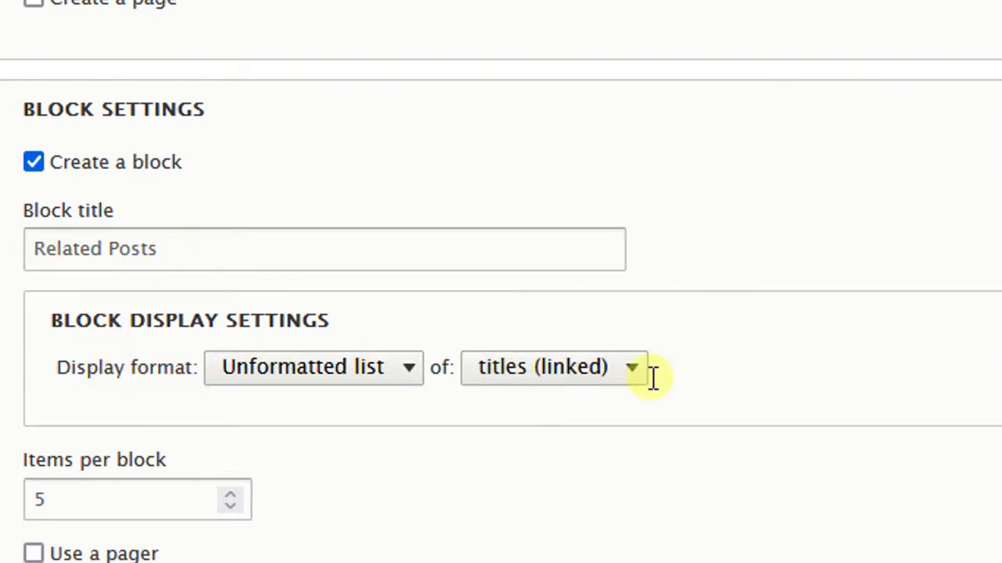
pyautogui.scroll(-4, 650, 372)
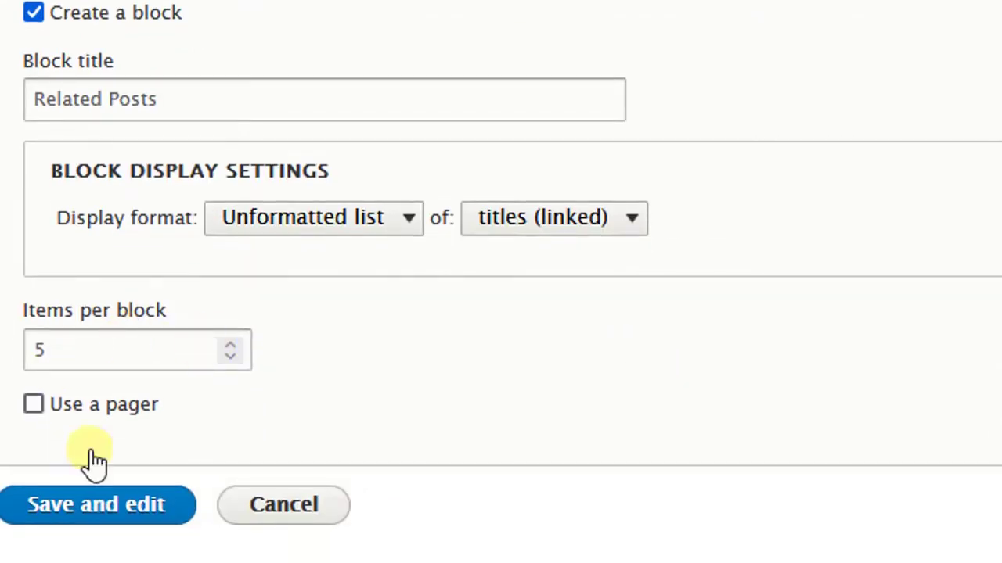
pyautogui.click(99, 503)
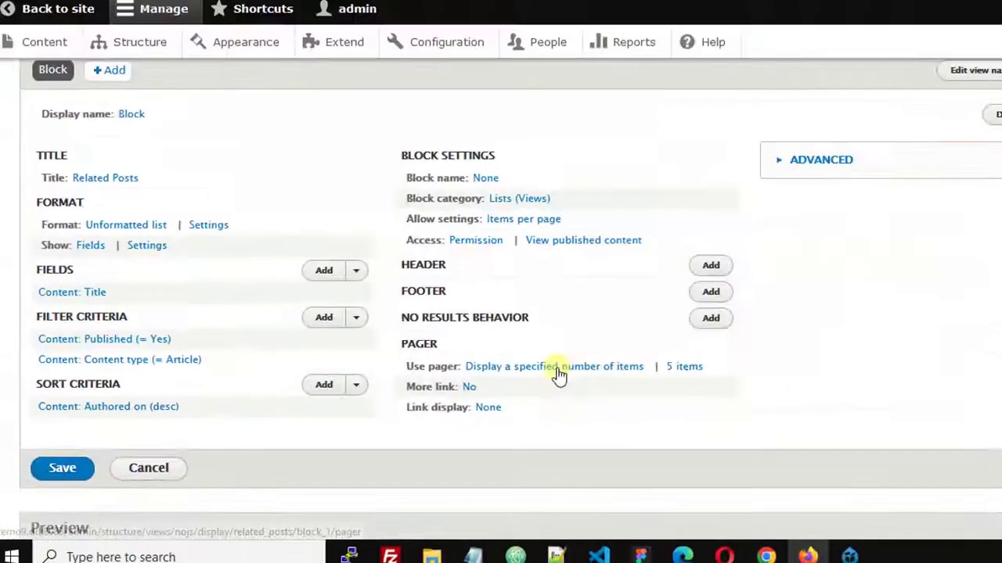
pyautogui.click(63, 471)
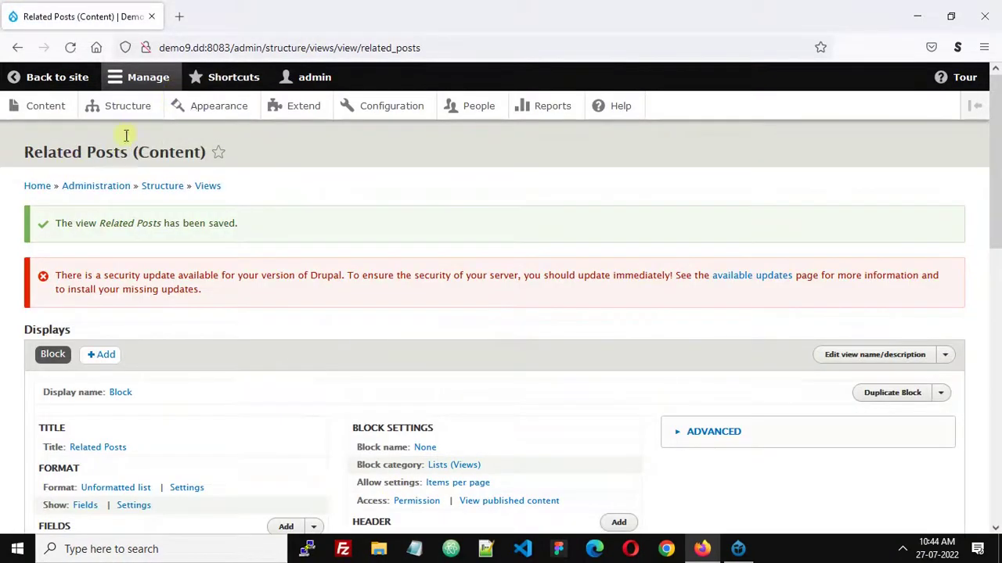
# - Open the site structure in a new browser tab and go to its Block layout page
pyautogui.rightClick(129, 109)
pyautogui.click(182, 122)
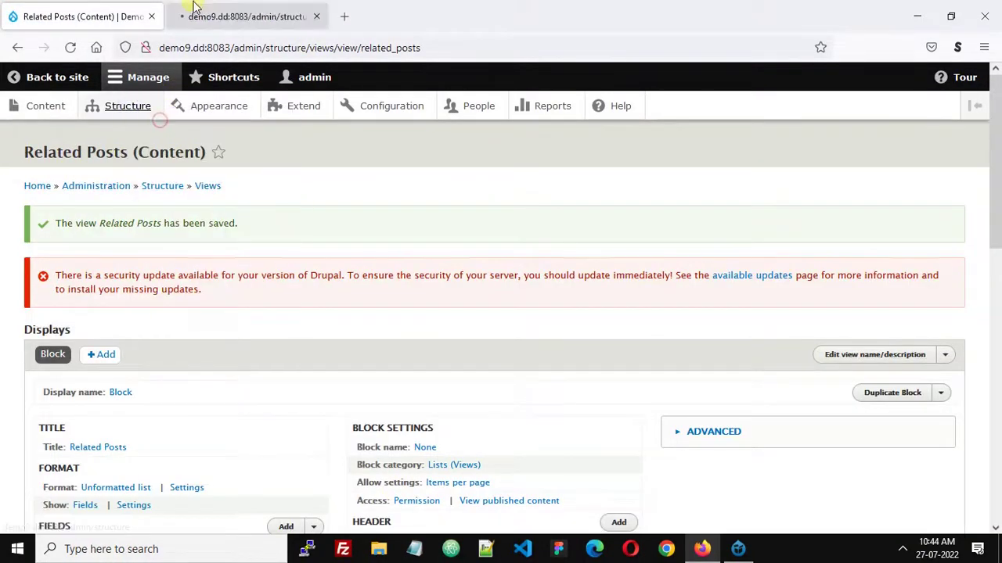
pyautogui.click(224, 17)
pyautogui.scroll(-2, 98, 139)
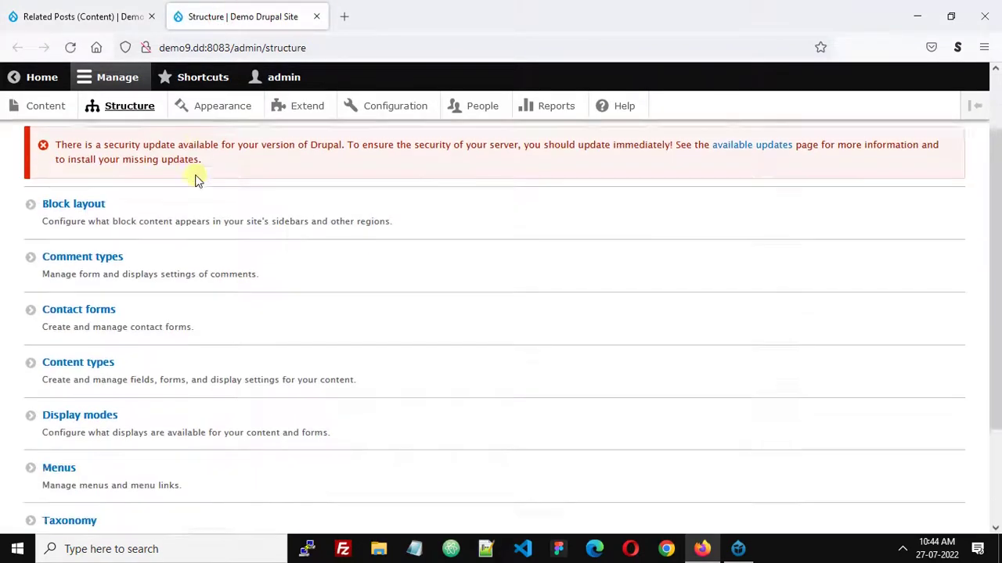
pyautogui.click(75, 139)
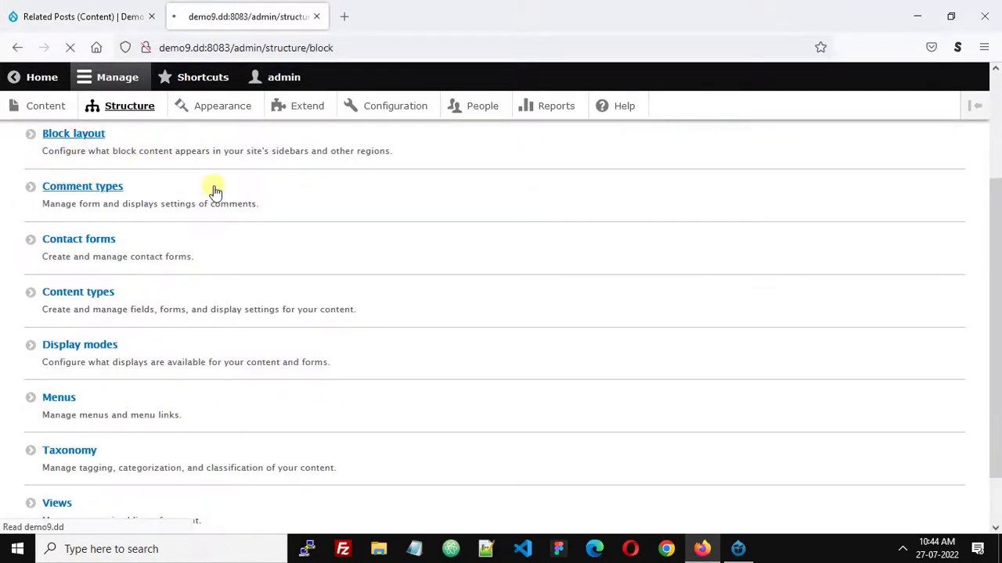
# - Place the Related Posts block in the Content region, restrict its visibility to the Article content type, and save the block
pyautogui.scroll(-4, 213, 191)
pyautogui.scroll(-7, 94, 331)
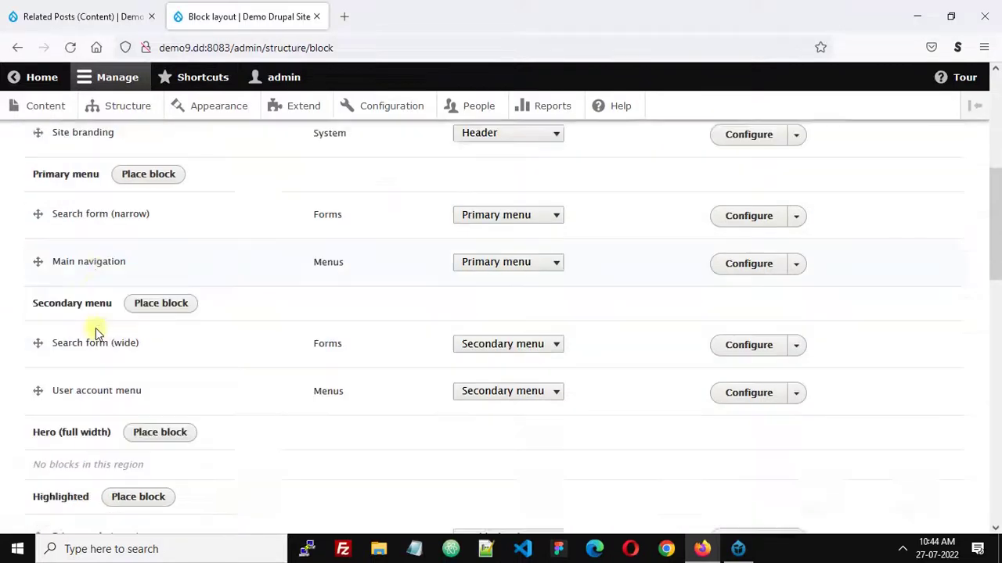
pyautogui.scroll(-2, 95, 330)
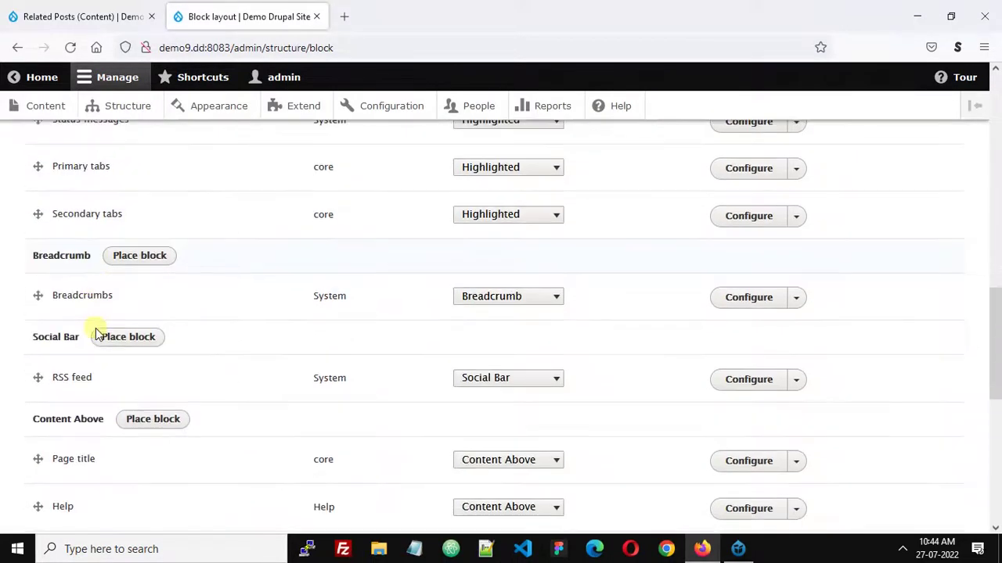
pyautogui.scroll(-1, 96, 332)
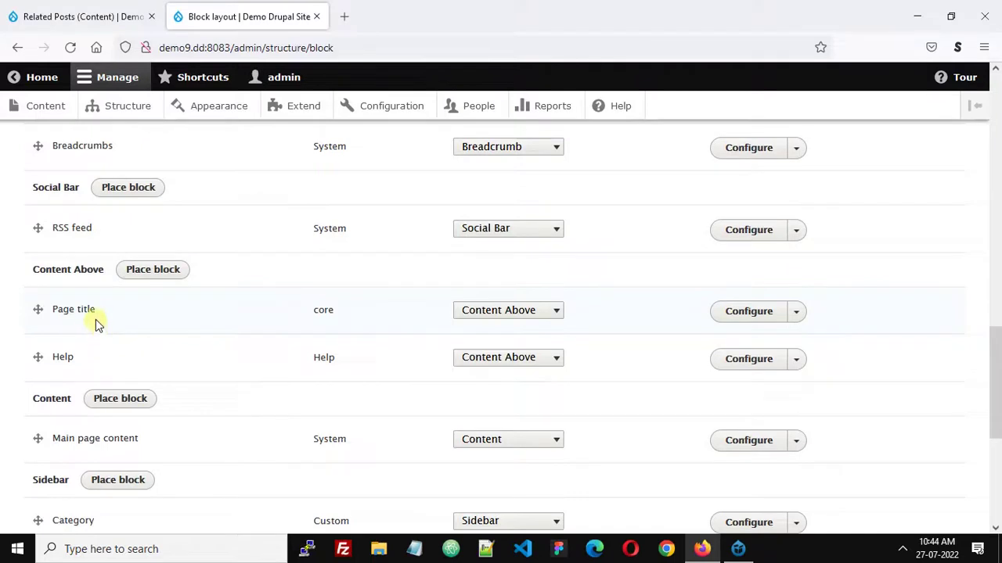
pyautogui.scroll(-1, 96, 327)
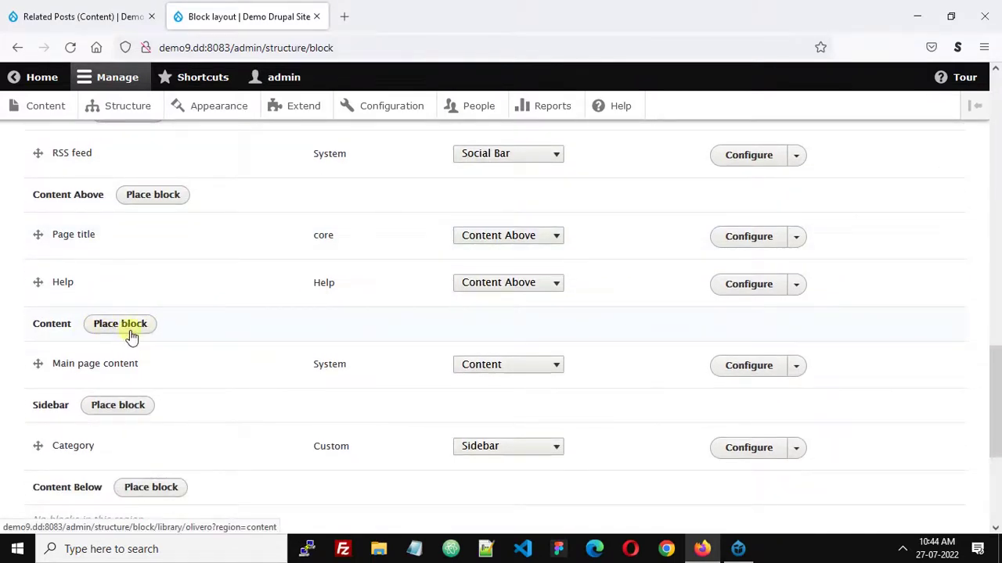
pyautogui.click(126, 329)
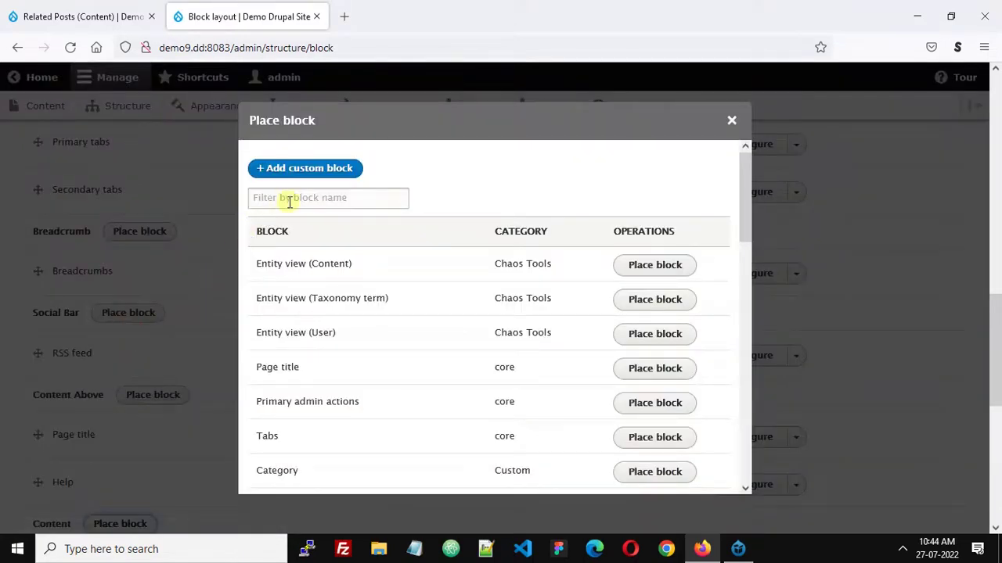
pyautogui.click(293, 202)
pyautogui.write('rela')
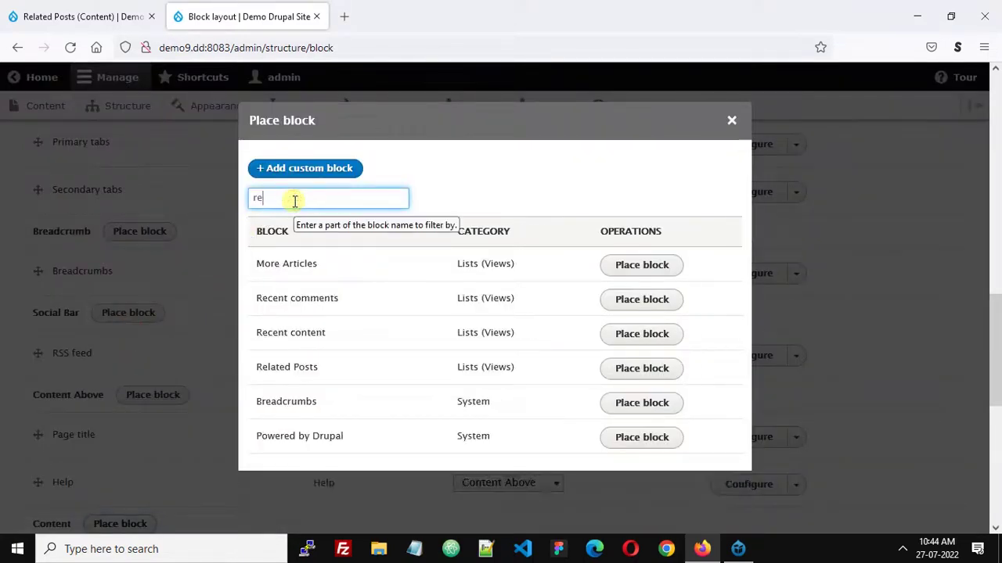
pyautogui.click(617, 266)
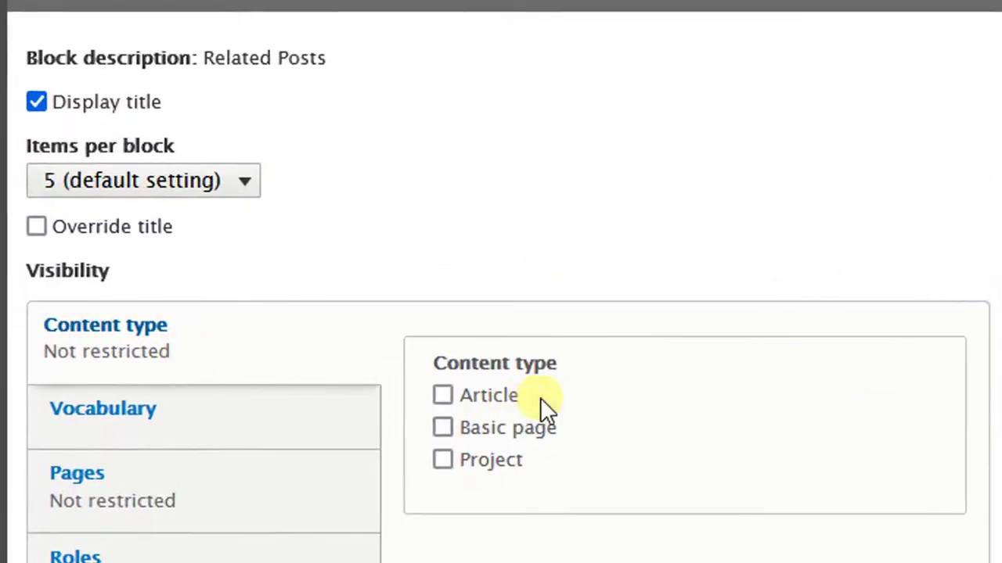
pyautogui.click(498, 398)
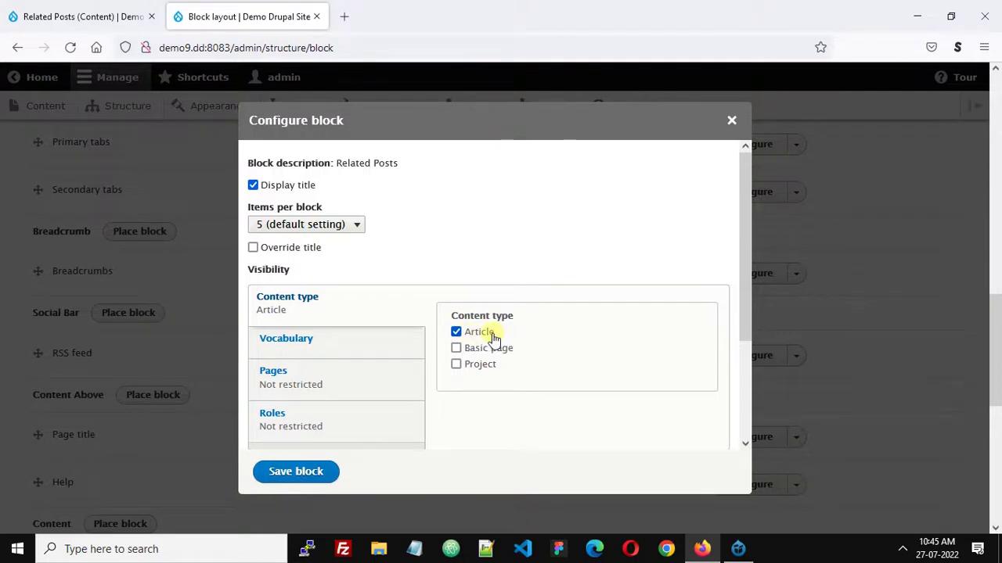
pyautogui.click(295, 472)
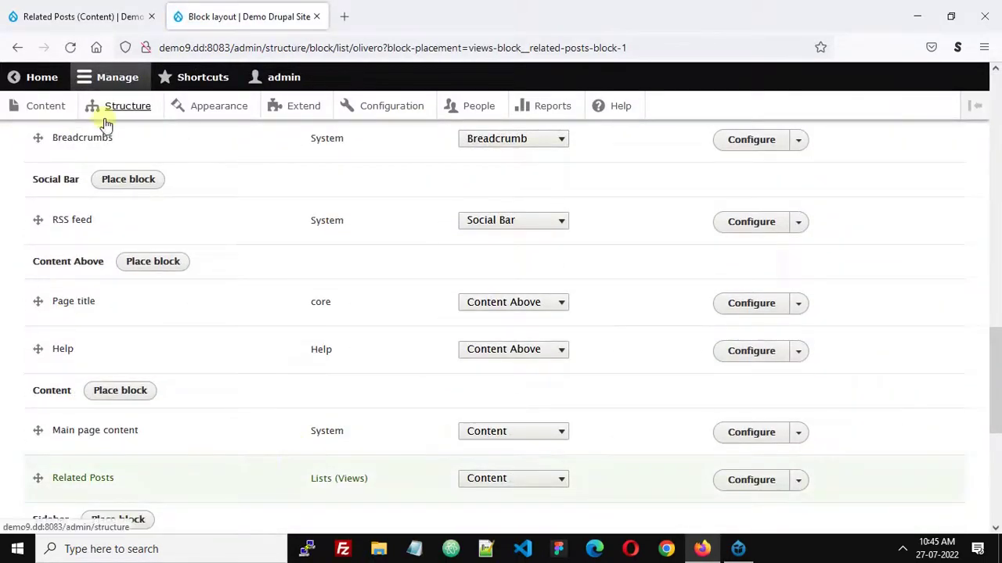
# - Open JavaScript Post Four from the site's Blog page and examine the Related Posts list below its Category field
pyautogui.scroll(10, 103, 118)
pyautogui.scroll(2, 4, 83)
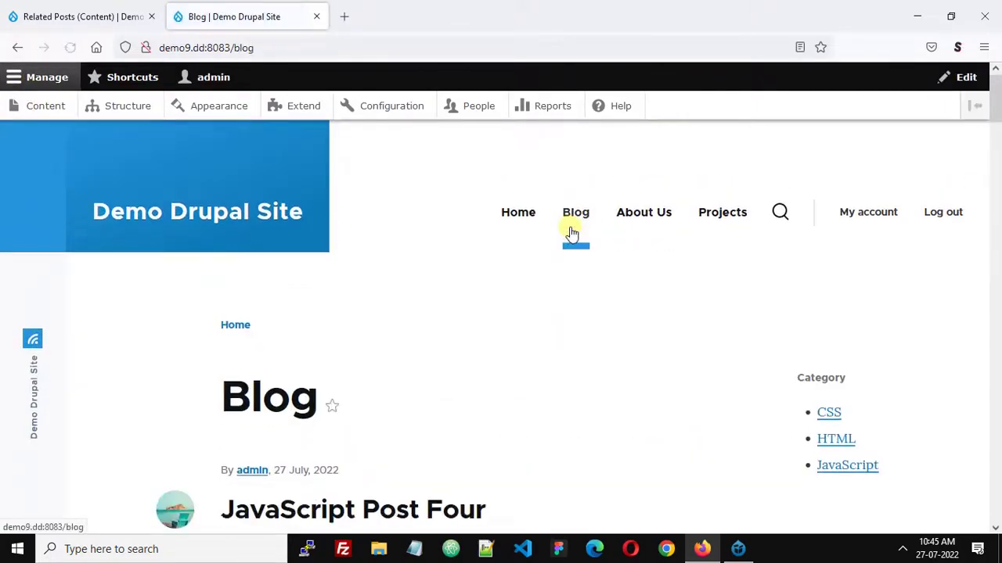
pyautogui.scroll(-6, 413, 286)
pyautogui.scroll(-9, 413, 283)
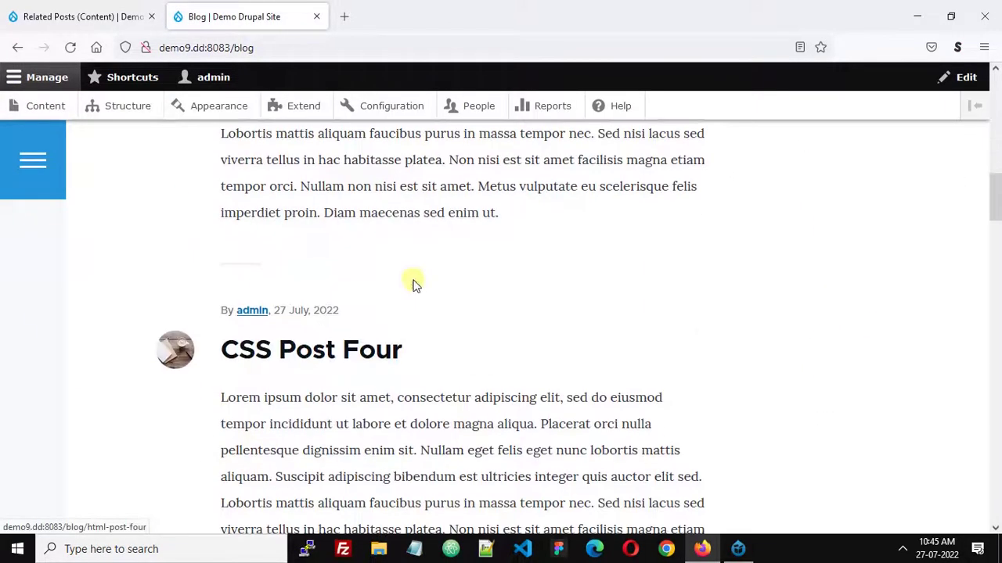
pyautogui.scroll(12, 413, 280)
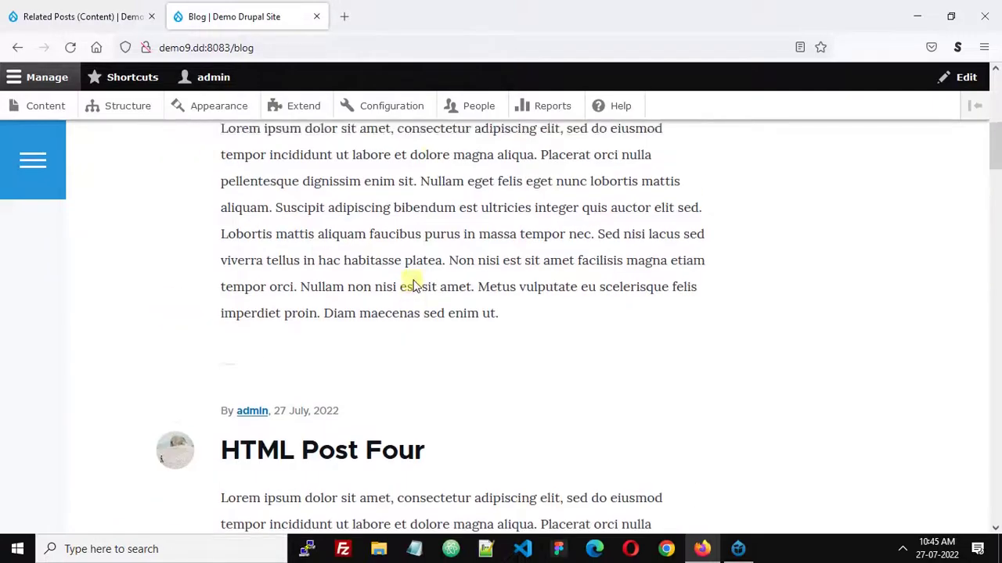
pyautogui.scroll(-2, 413, 284)
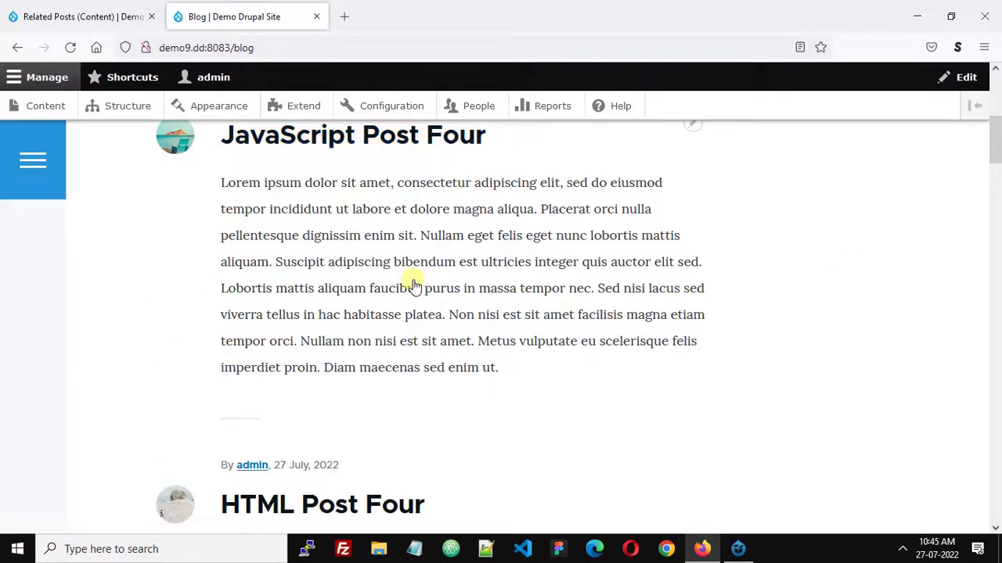
pyautogui.scroll(-2, 413, 284)
pyautogui.scroll(3, 377, 270)
pyautogui.click(418, 207)
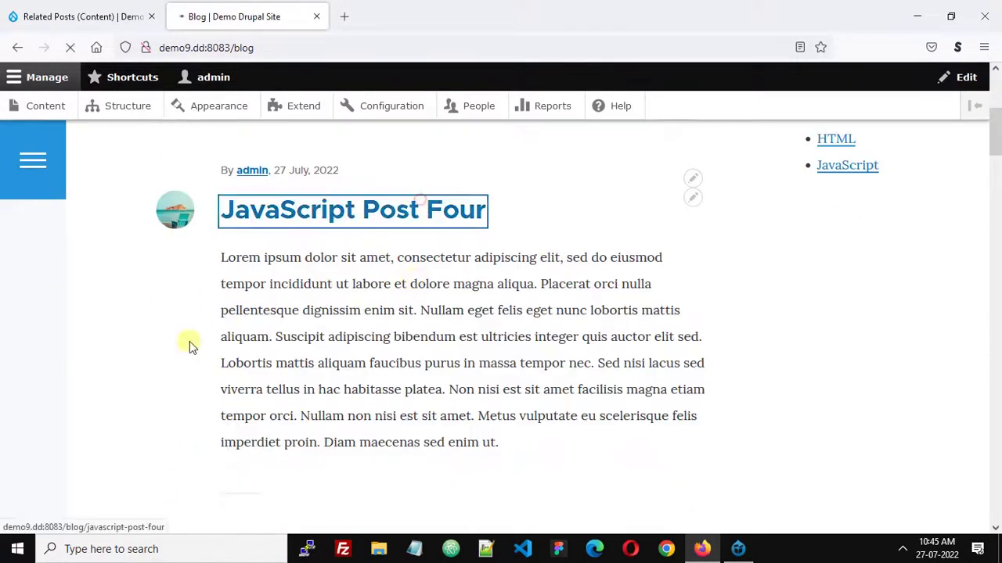
pyautogui.scroll(-10, 313, 329)
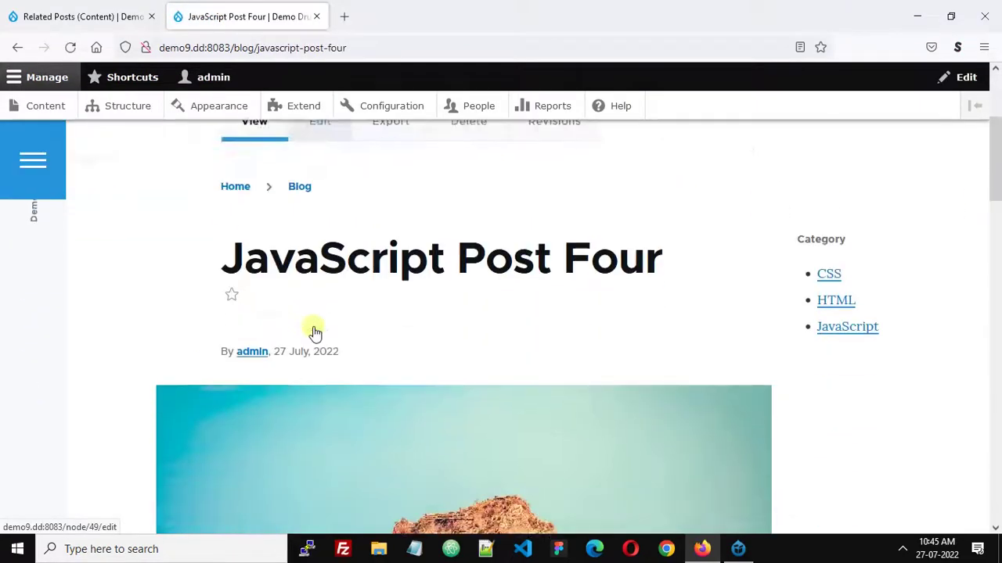
pyautogui.scroll(-10, 313, 332)
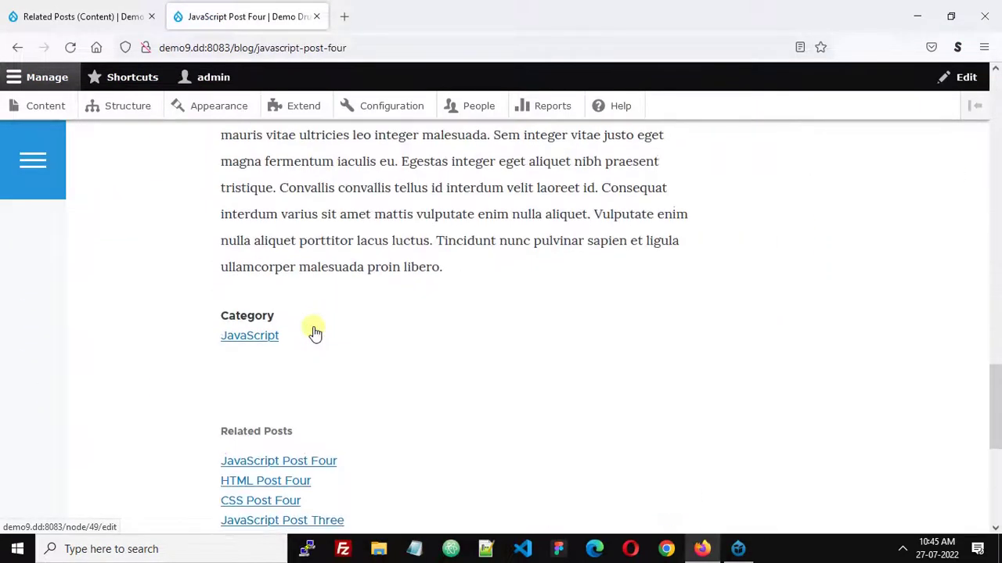
pyautogui.scroll(1, 314, 333)
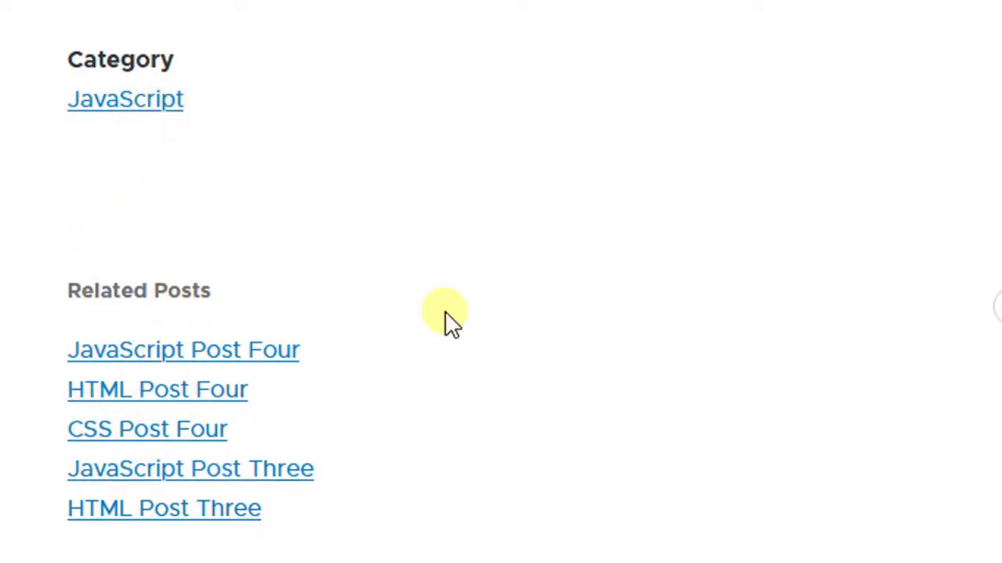
# - Open HTML Post Four from the Related Posts list and compare its category with the posts listed there
pyautogui.click(142, 399)
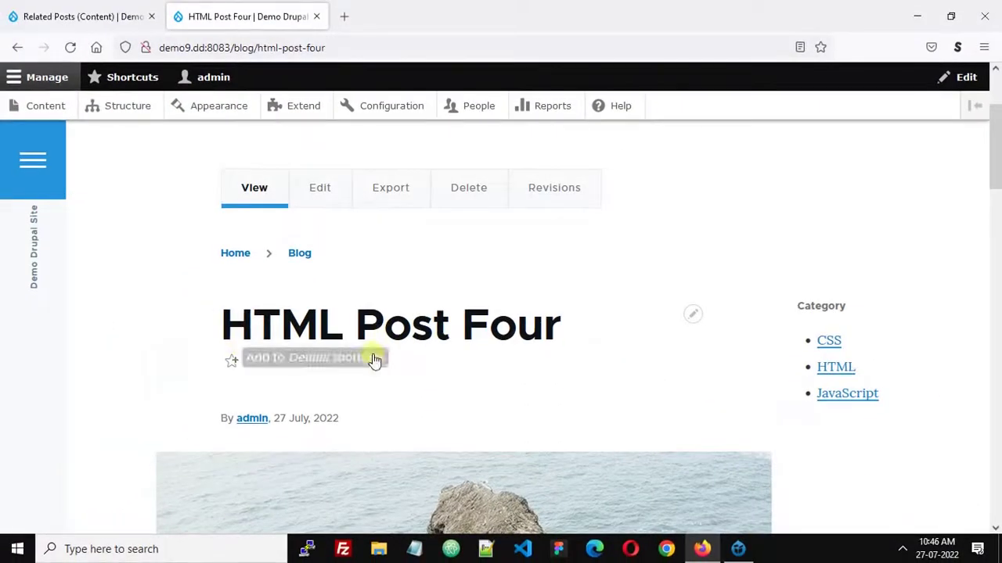
pyautogui.scroll(-15, 519, 330)
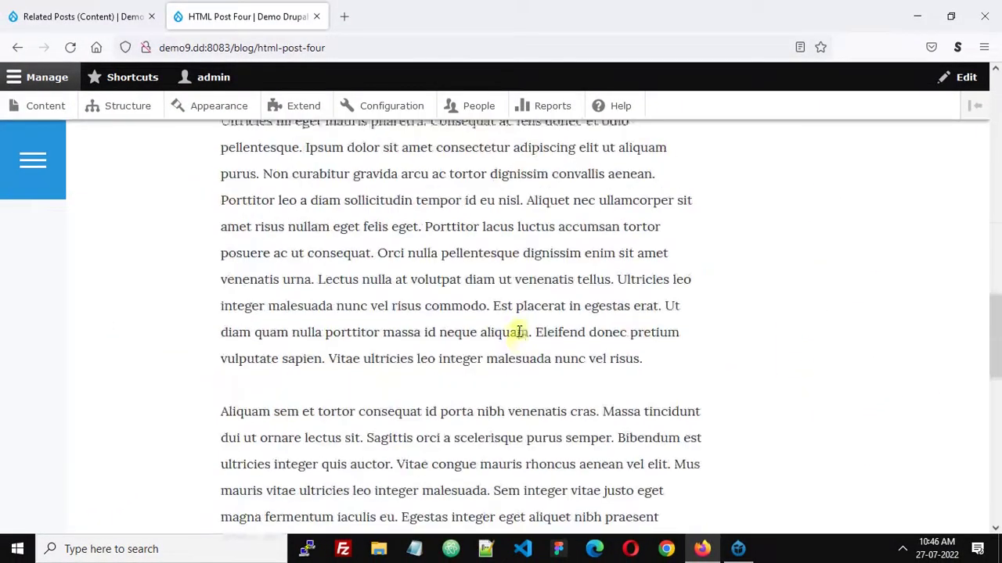
pyautogui.scroll(2, 237, 186)
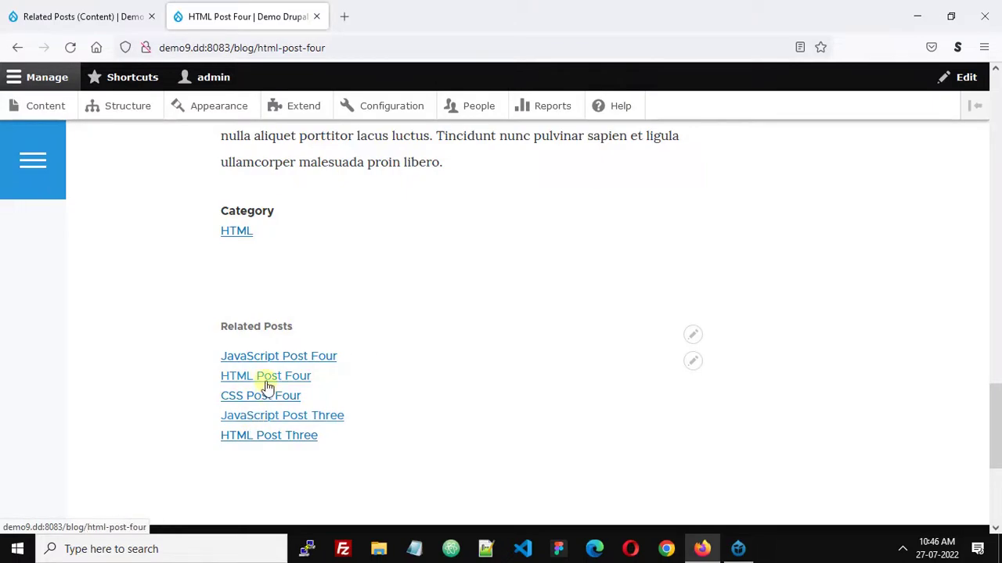
pyautogui.scroll(15, 264, 396)
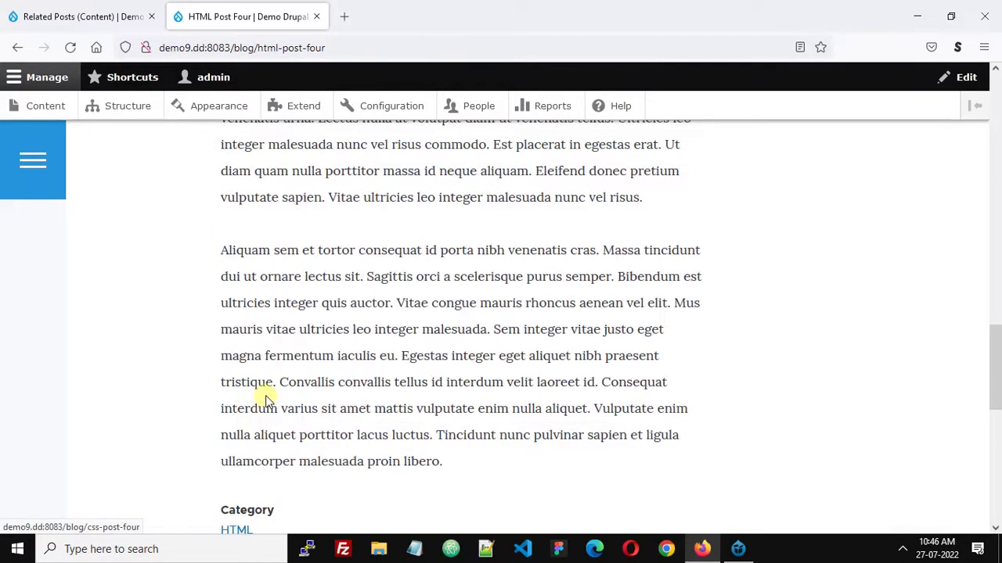
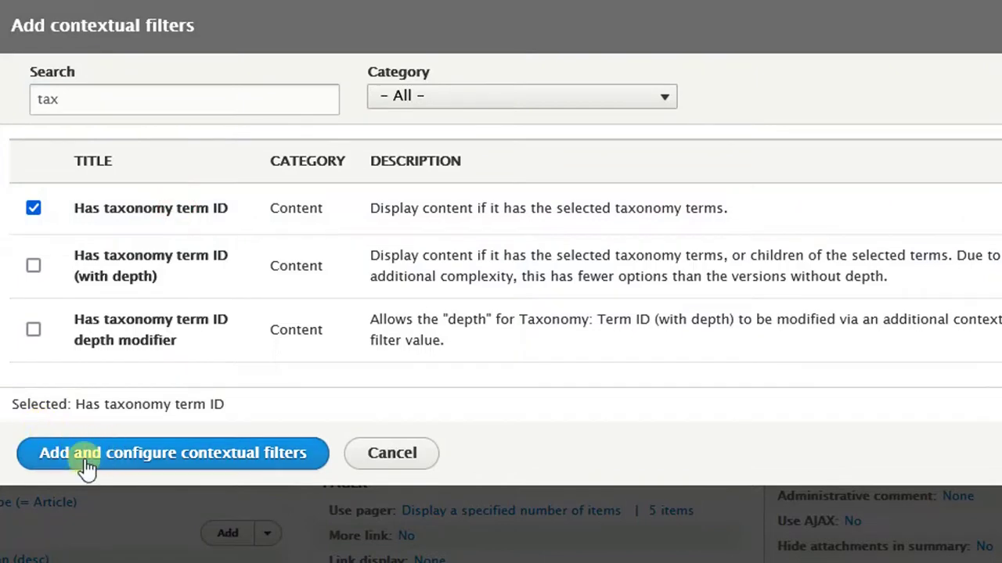
# - Add the Has taxonomy term ID contextual filter and provide its default value from Taxonomy term ID from URL
pyautogui.click(134, 467)
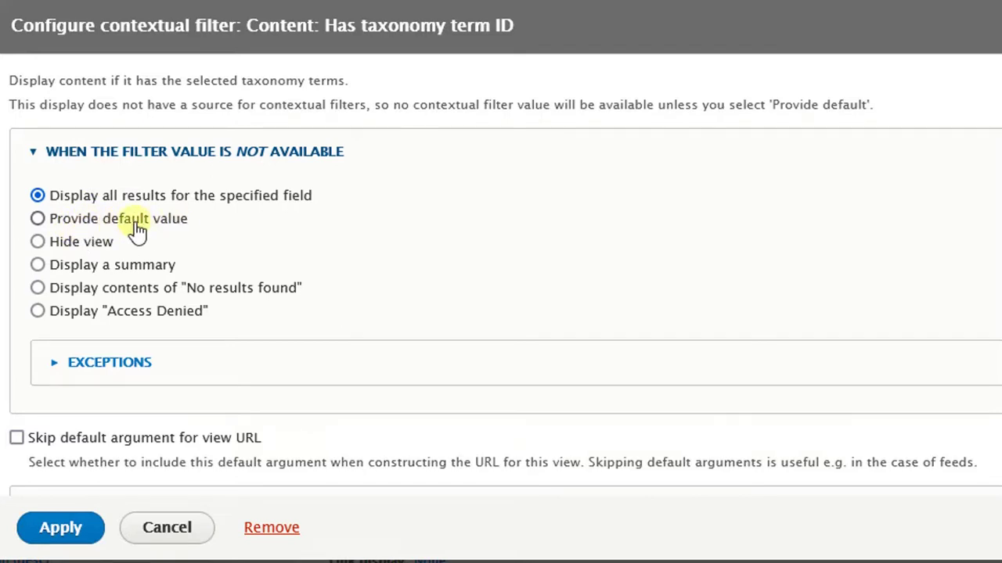
pyautogui.click(85, 221)
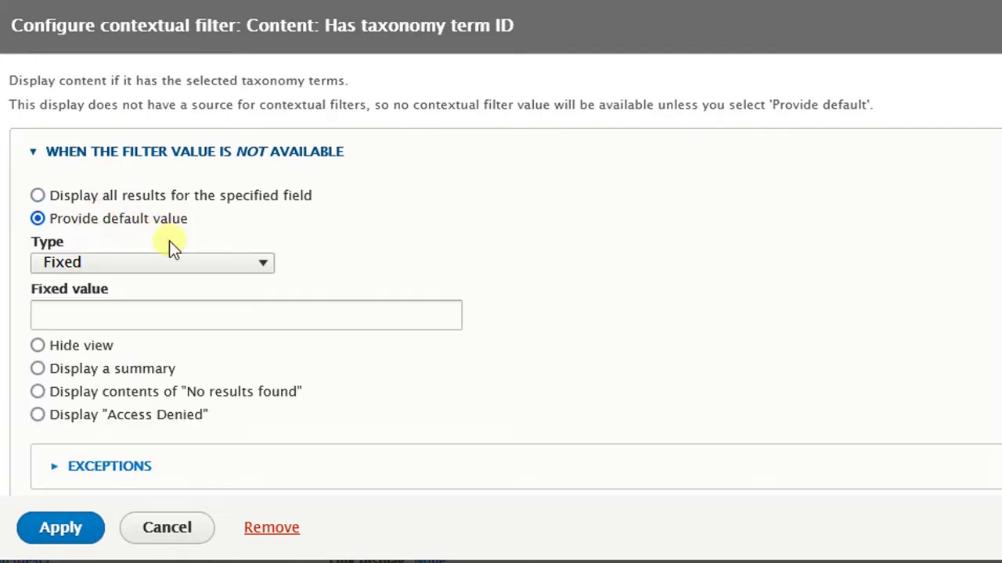
pyautogui.click(86, 263)
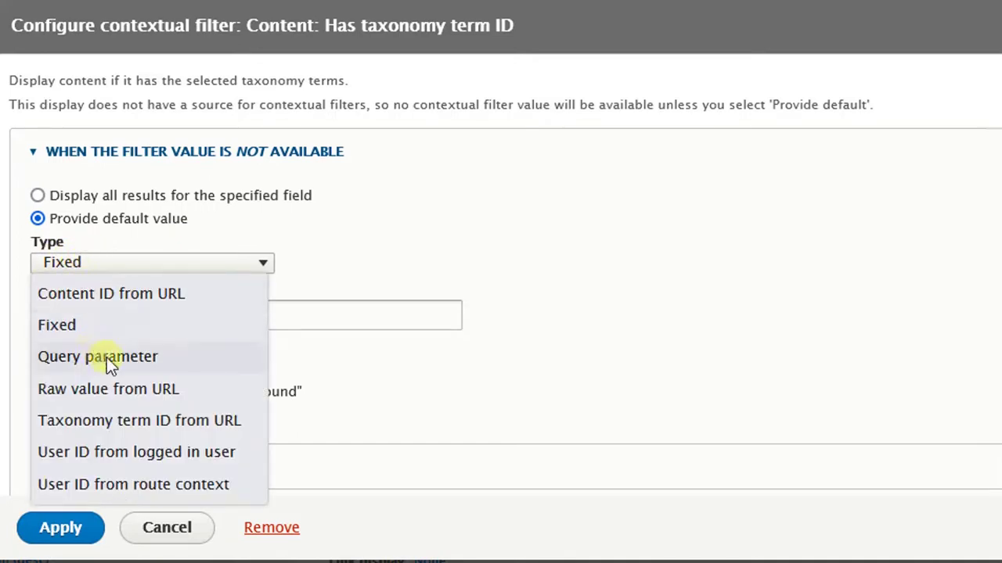
pyautogui.click(106, 424)
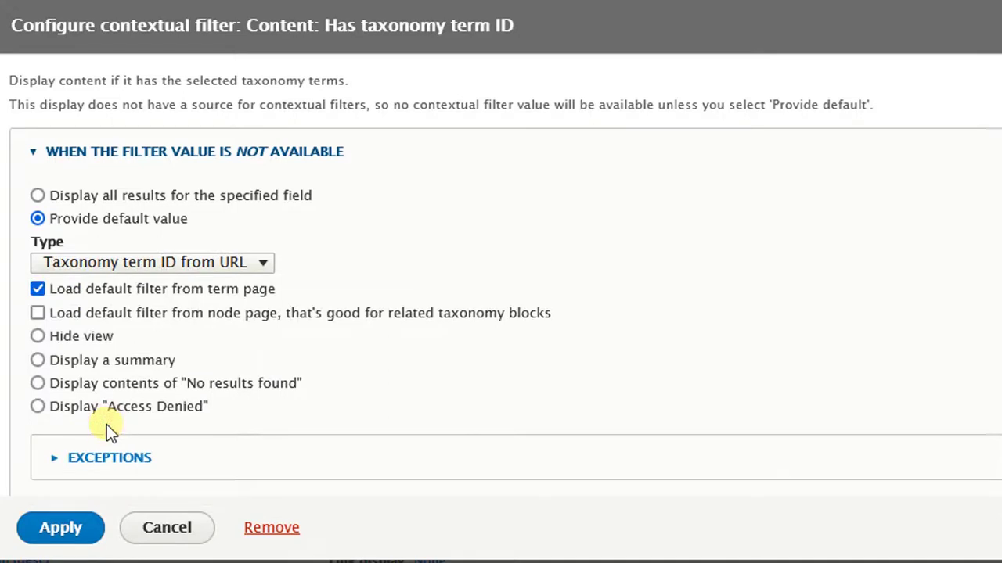
# - Load the default filter from the node page instead of the term page, limit terms to the Blog Category vocabulary, and save the view
pyautogui.click(75, 293)
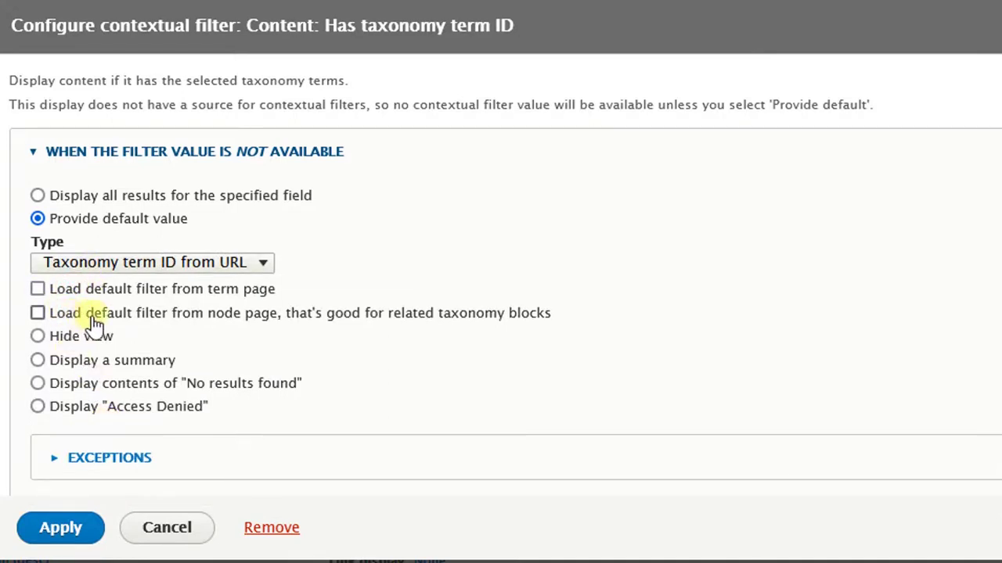
pyautogui.click(151, 313)
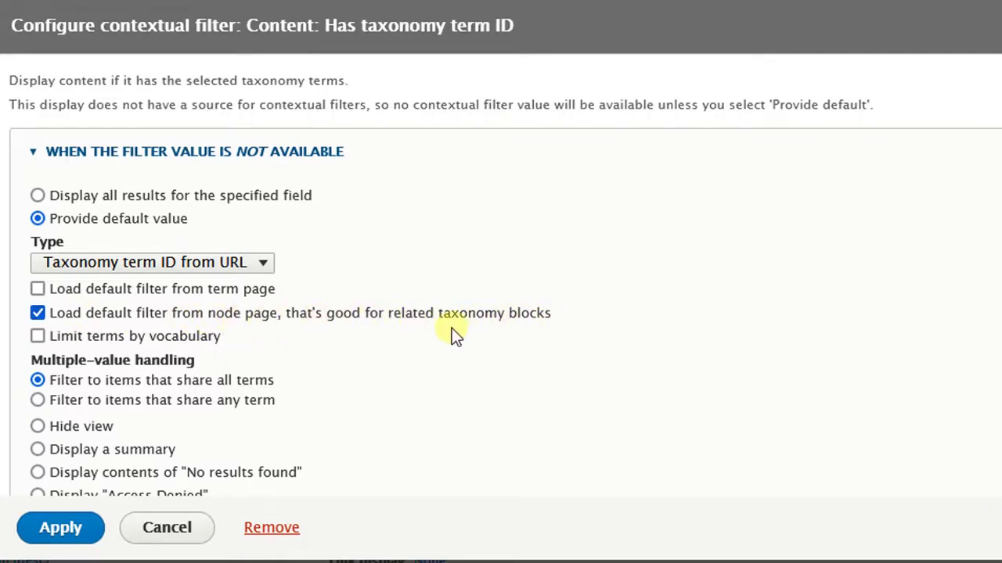
pyautogui.click(119, 348)
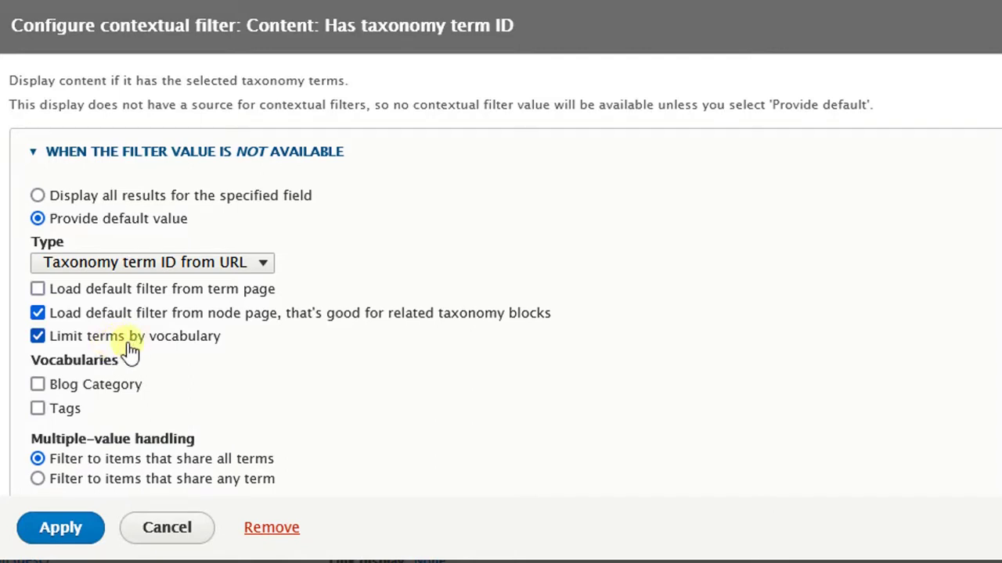
pyautogui.scroll(-3, 126, 349)
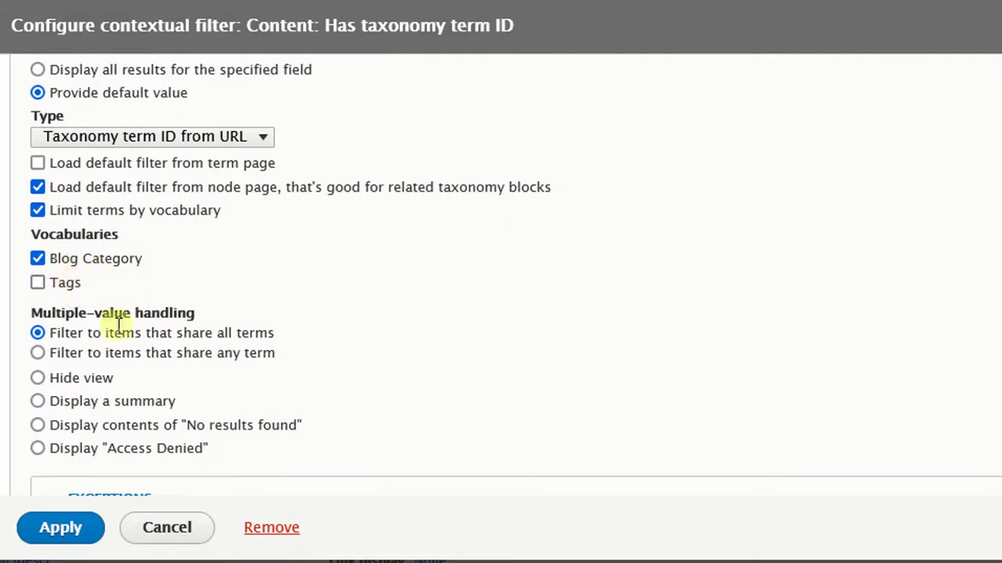
pyautogui.click(62, 530)
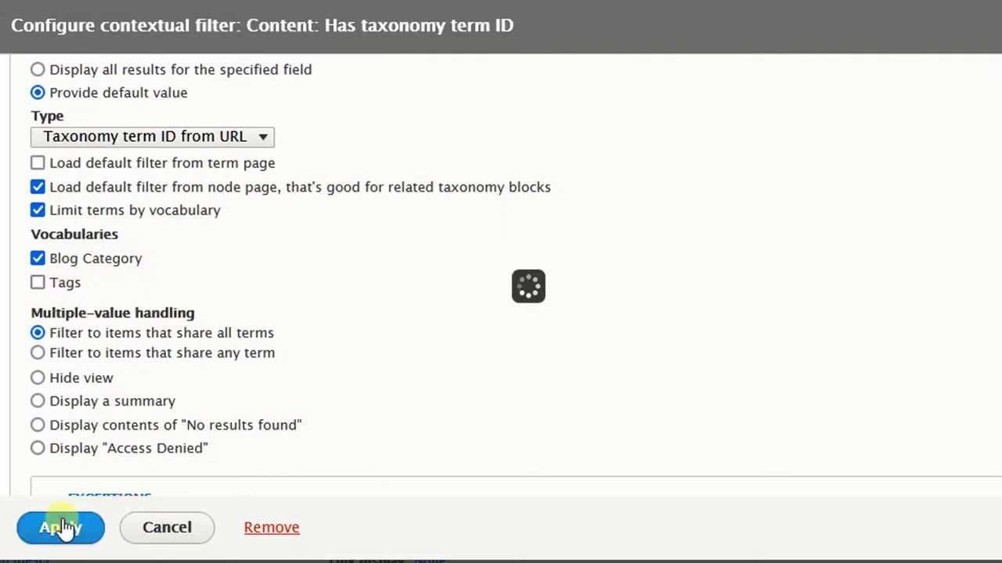
pyautogui.scroll(-3, 61, 509)
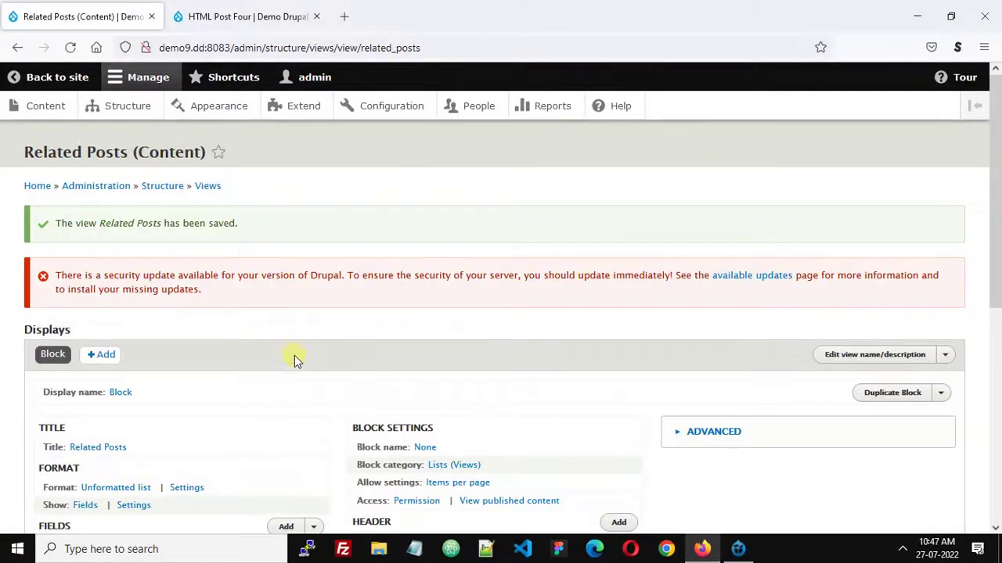
# - Clear all of the site's caches from the Performance configuration page
pyautogui.click(391, 114)
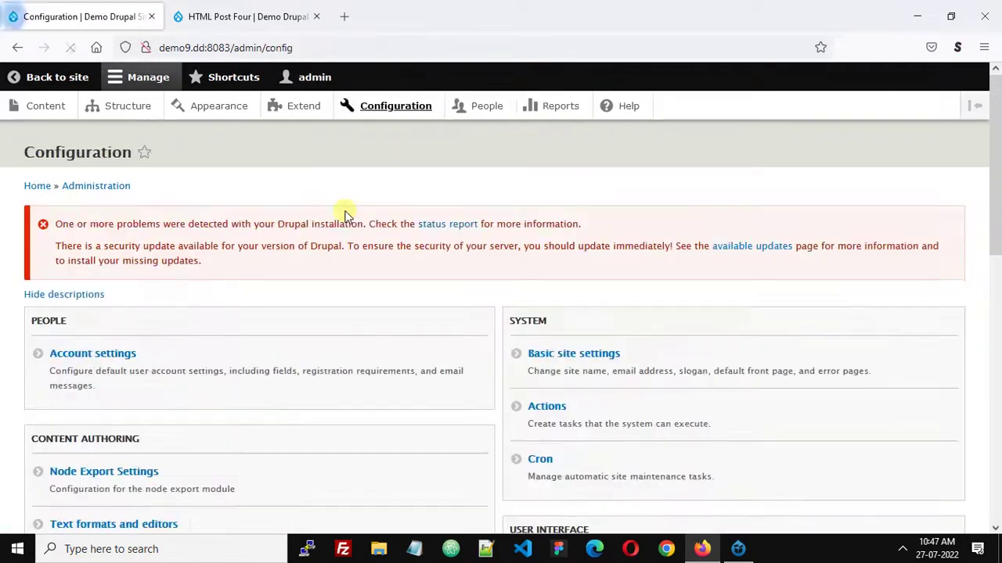
pyautogui.scroll(-4, 391, 258)
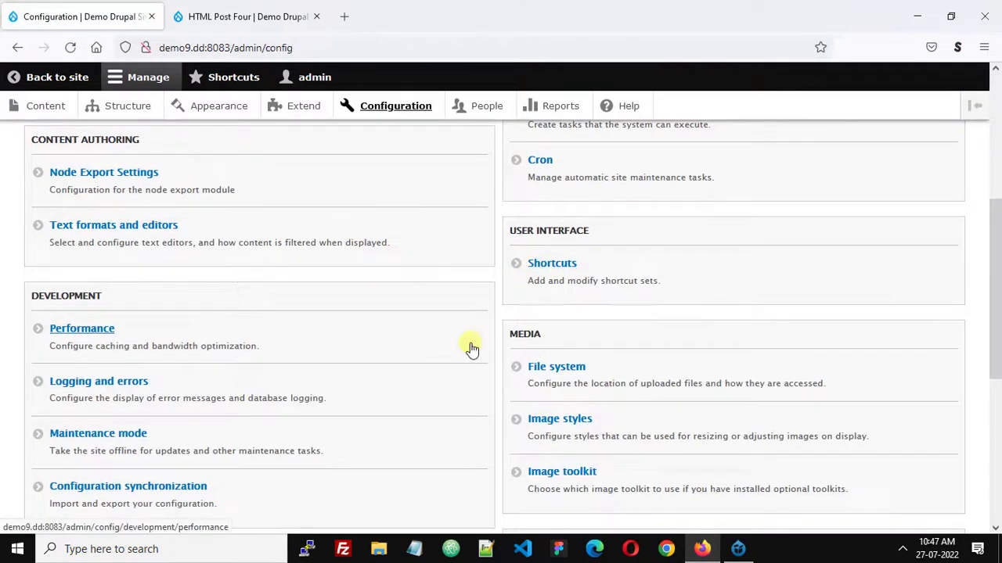
pyautogui.scroll(-2, 328, 357)
pyautogui.click(84, 254)
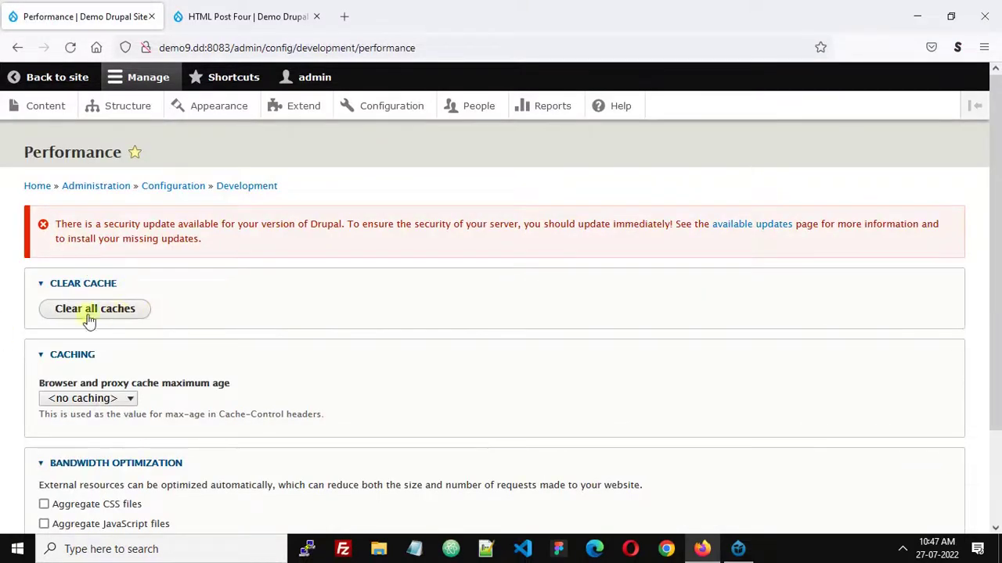
pyautogui.click(105, 316)
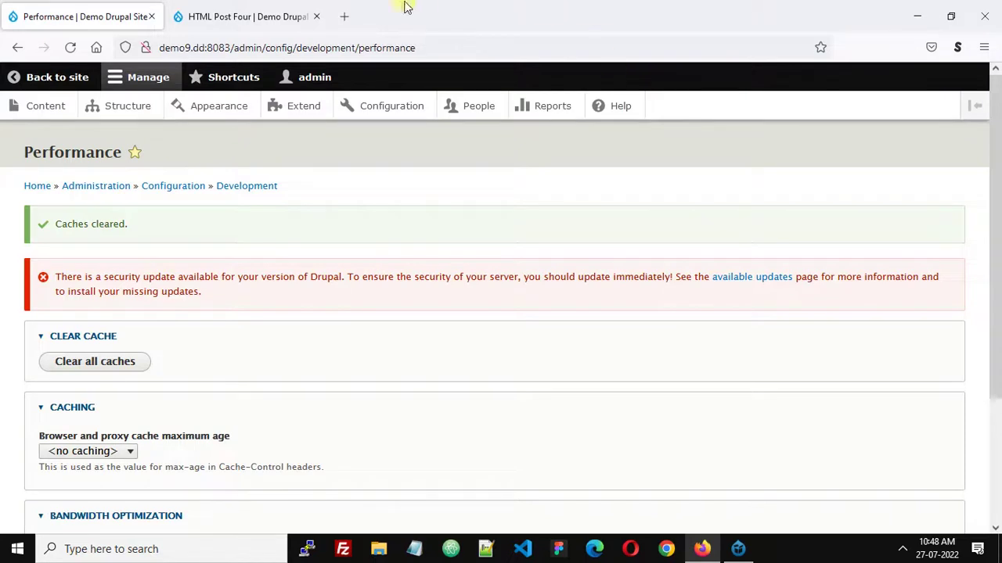
# - Reload HTML Post Four in the other browser tab and compare its category with the Related Posts list
pyautogui.click(301, 16)
pyautogui.scroll(-3, 398, 328)
pyautogui.scroll(3, 378, 314)
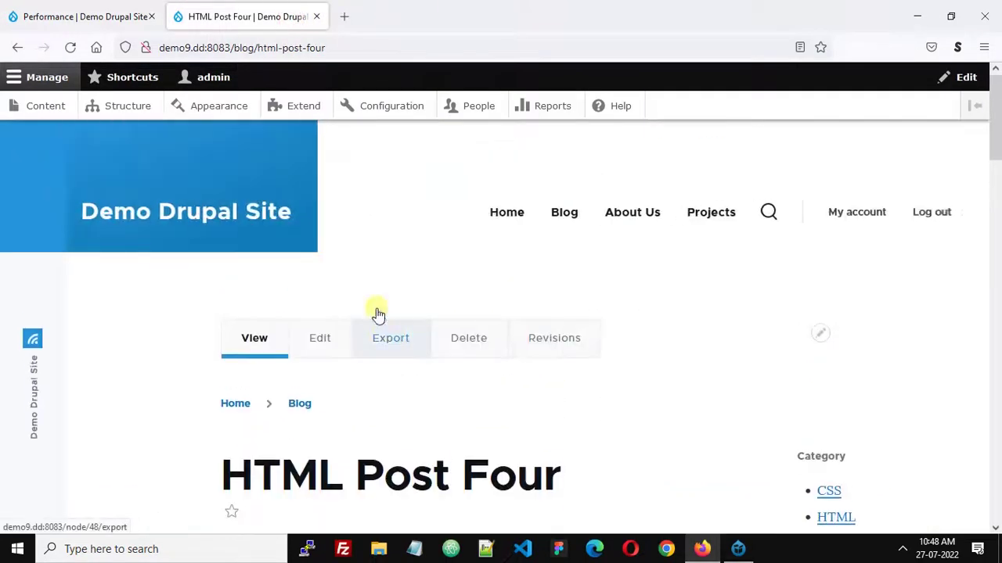
pyautogui.rightClick(381, 292)
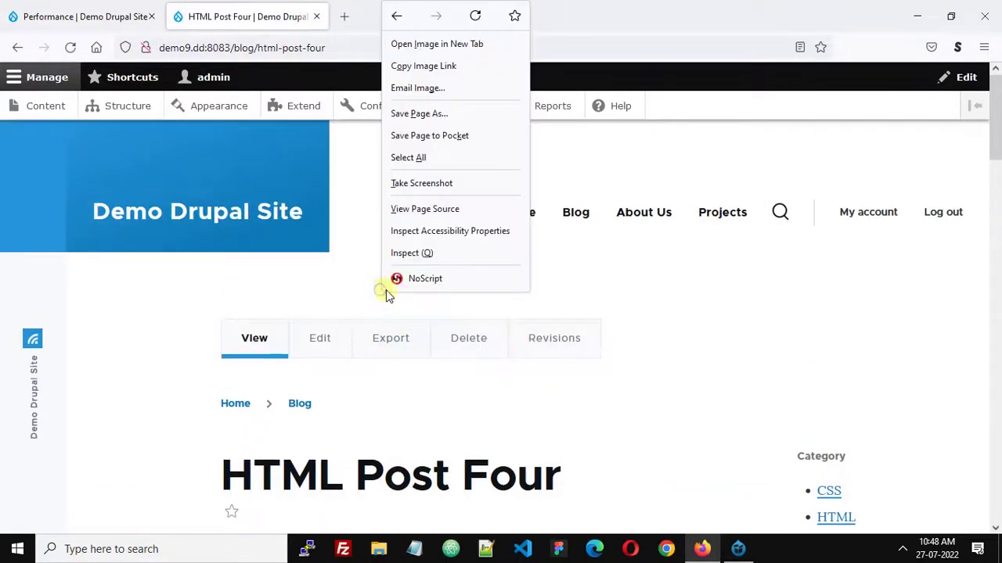
pyautogui.click(474, 16)
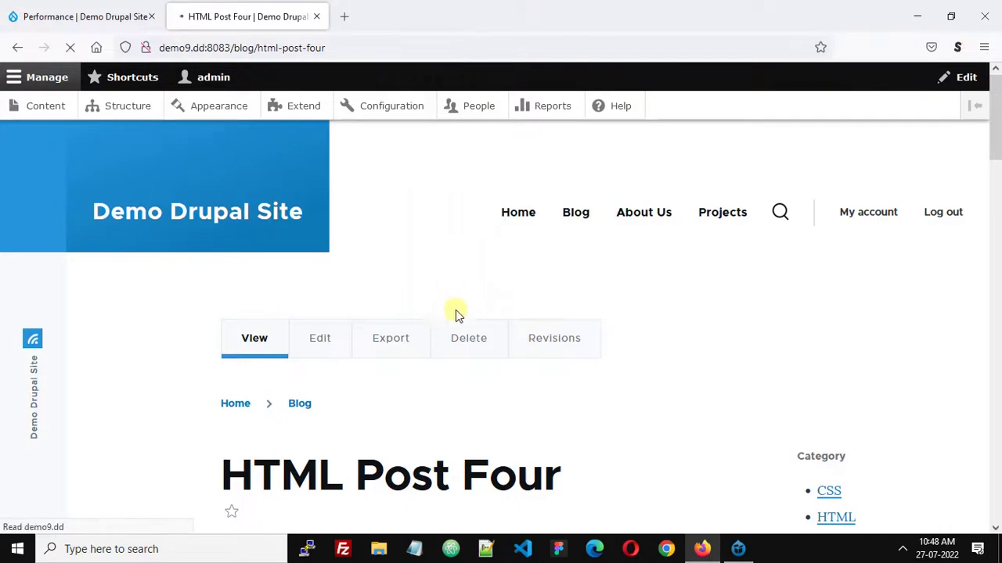
pyautogui.scroll(-10, 458, 313)
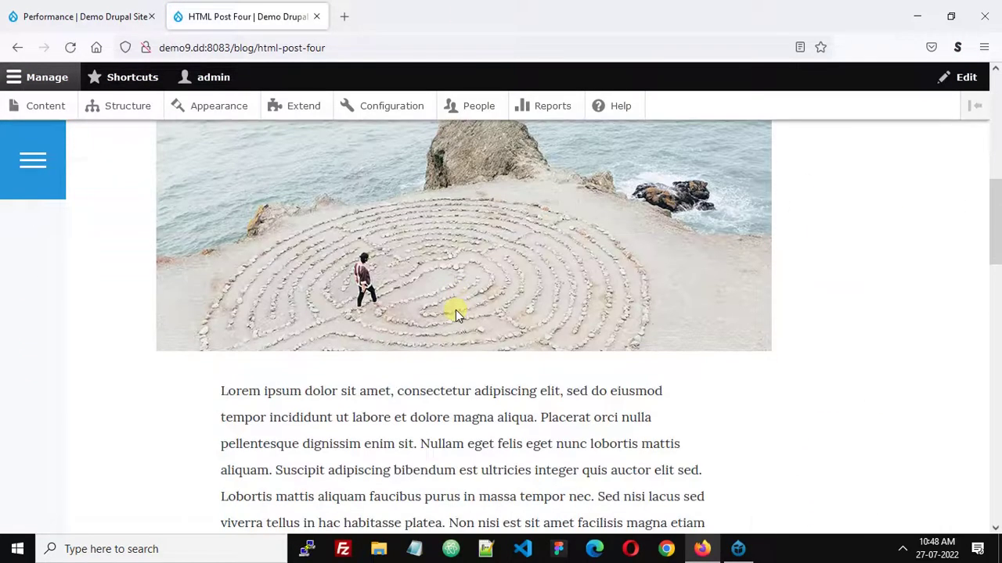
pyautogui.scroll(-10, 457, 311)
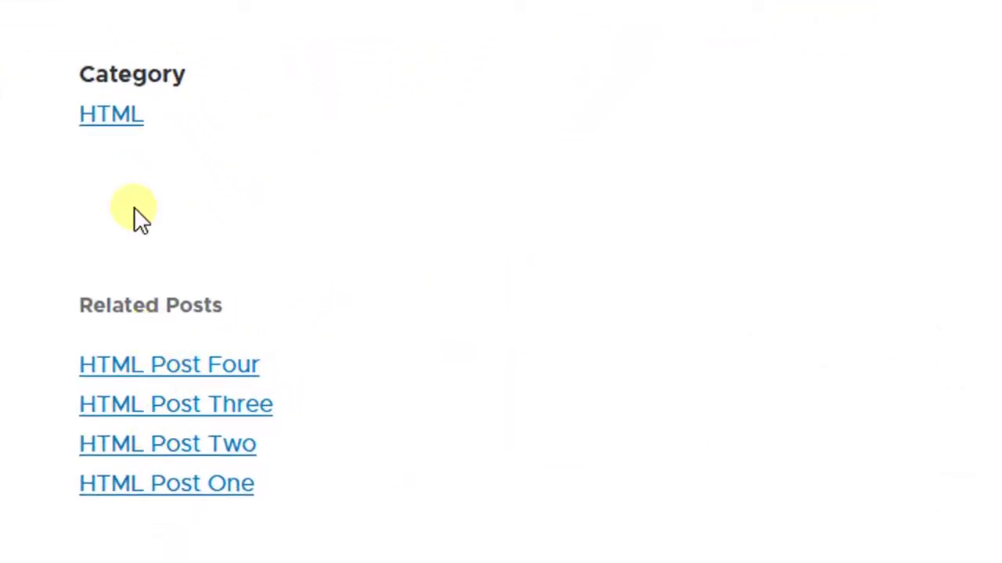
pyautogui.click(265, 407)
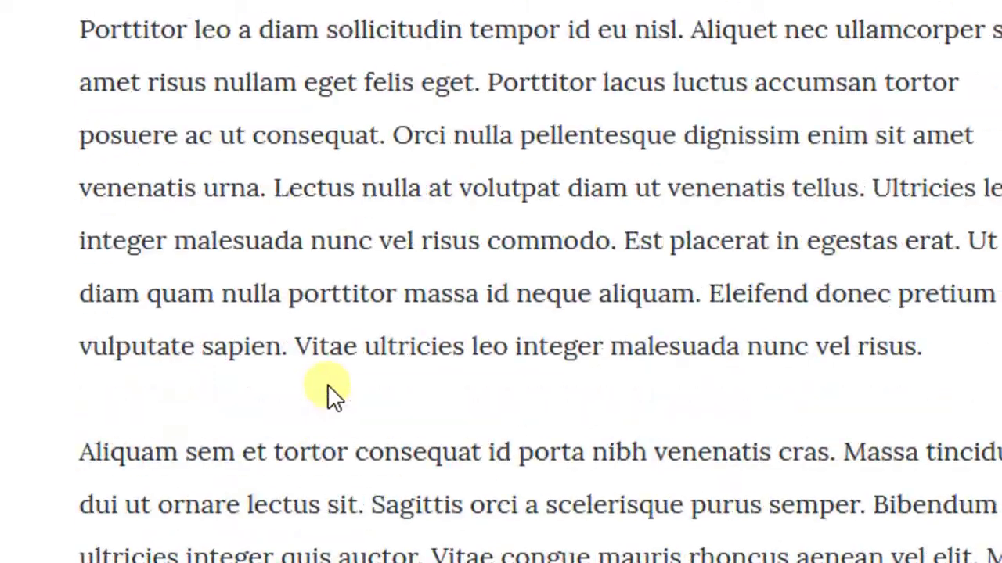
# - Open CSS Post Four from the site's Blog page and check its Related Posts against its category
pyautogui.scroll(10, 327, 387)
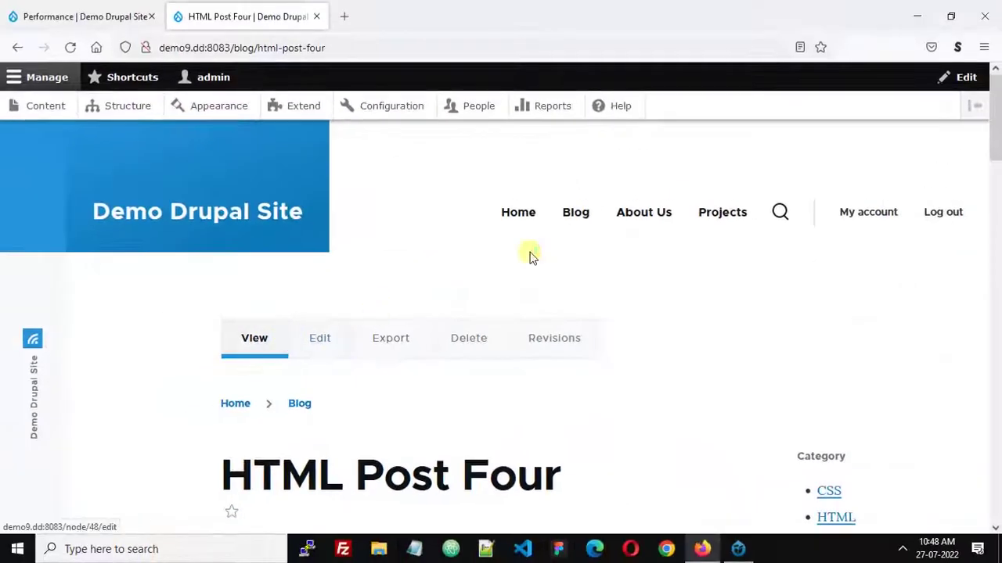
pyautogui.click(576, 215)
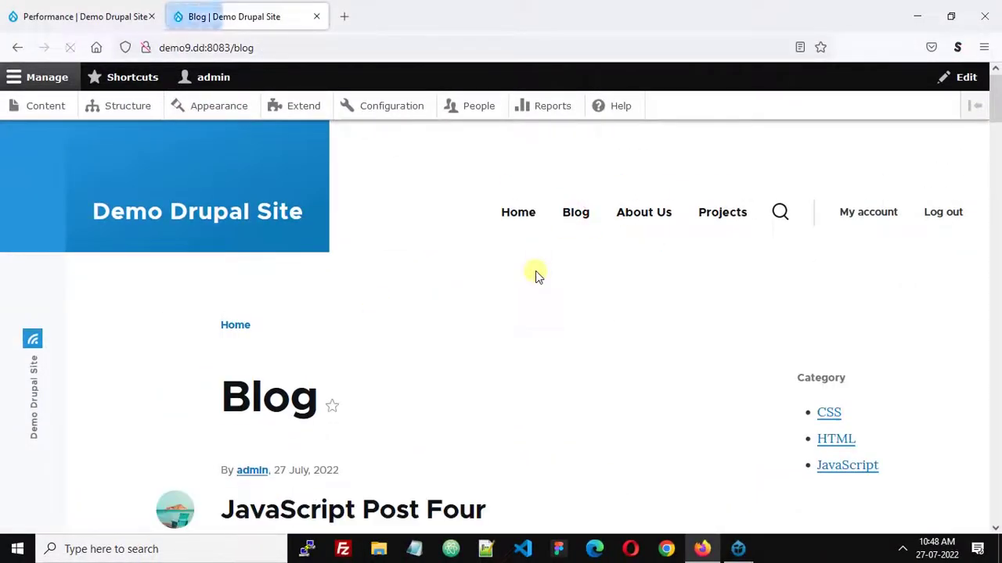
pyautogui.scroll(-5, 537, 274)
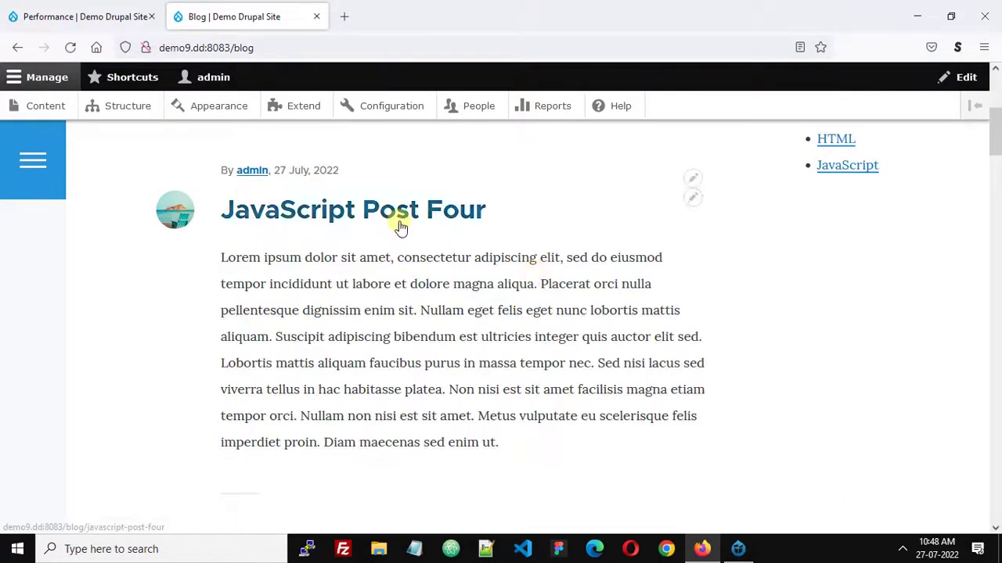
pyautogui.scroll(-10, 399, 227)
pyautogui.scroll(-4, 422, 270)
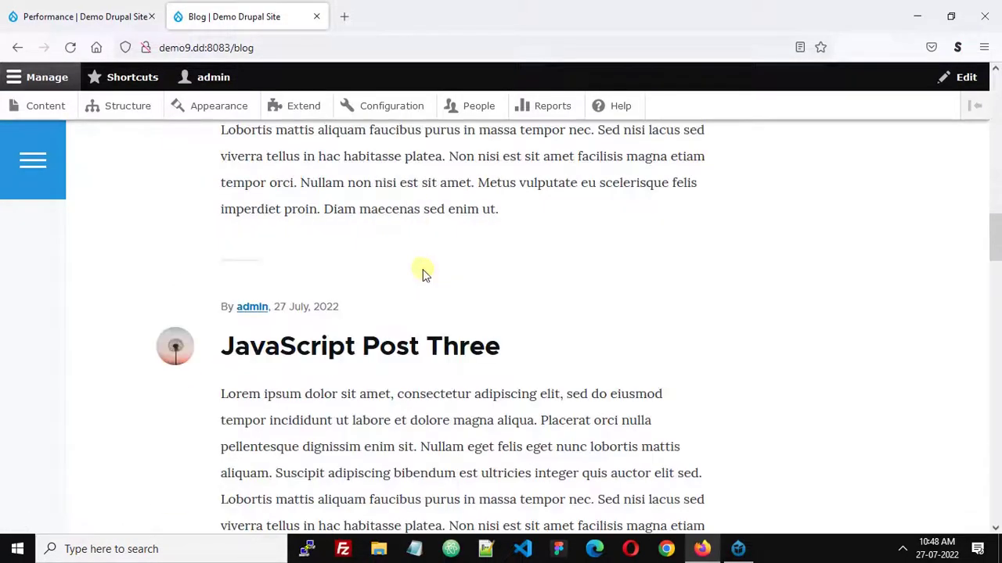
pyautogui.scroll(5, 422, 271)
pyautogui.click(295, 286)
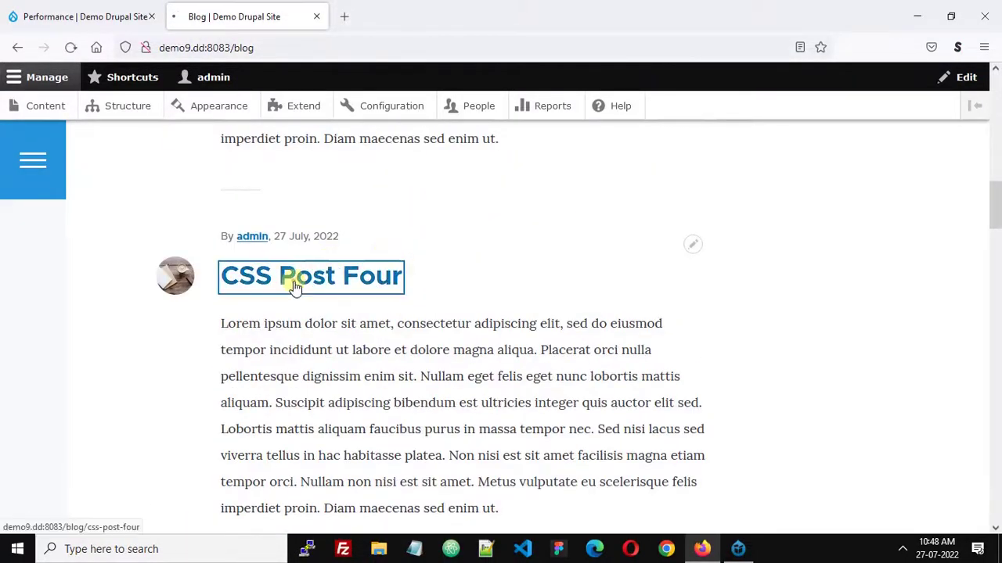
pyautogui.scroll(-10, 295, 286)
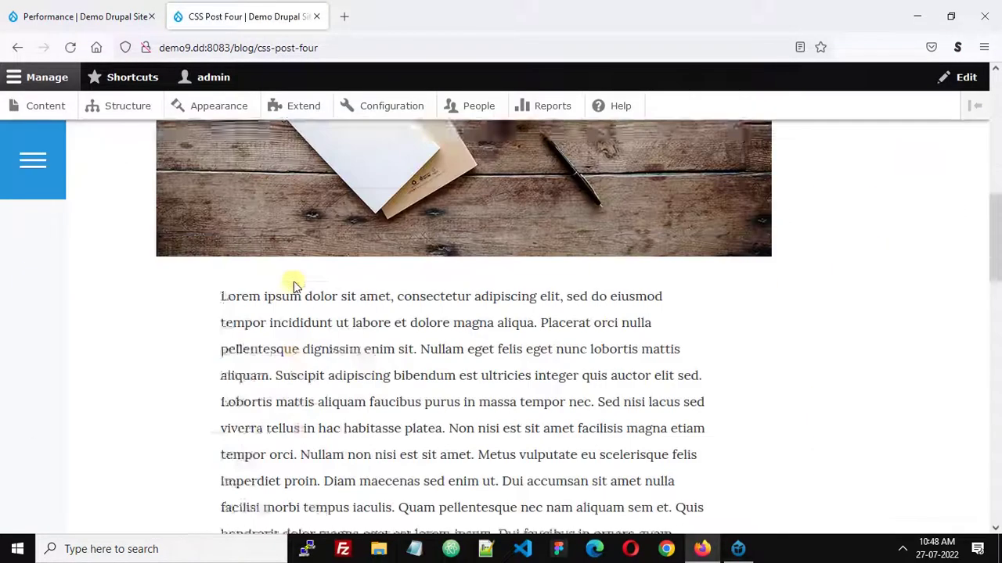
pyautogui.scroll(-8, 295, 286)
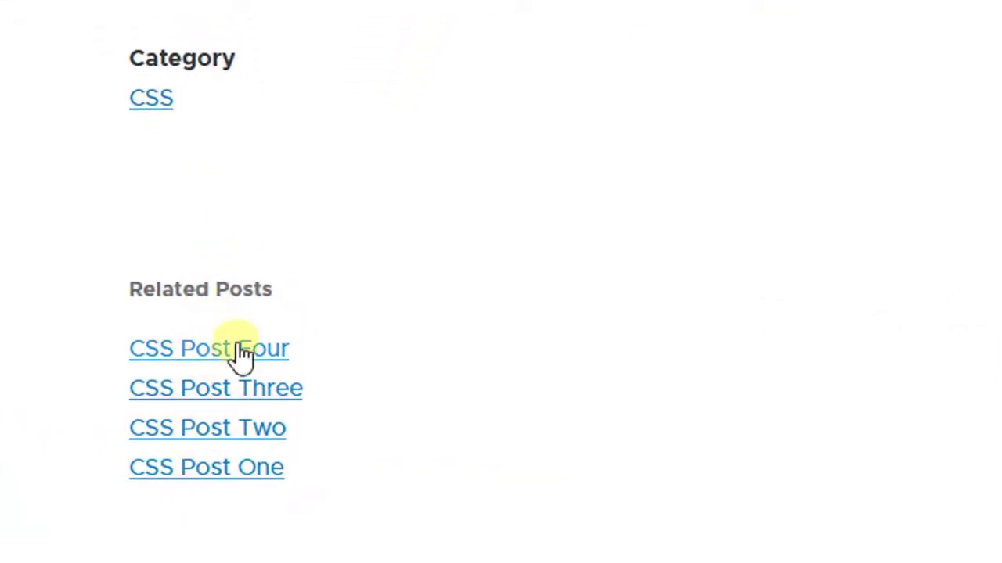
pyautogui.click(235, 436)
# - Return to the Blog page, open JavaScript Post Three, and examine its category and Related Posts list
pyautogui.scroll(10, 330, 448)
pyautogui.scroll(5, 329, 447)
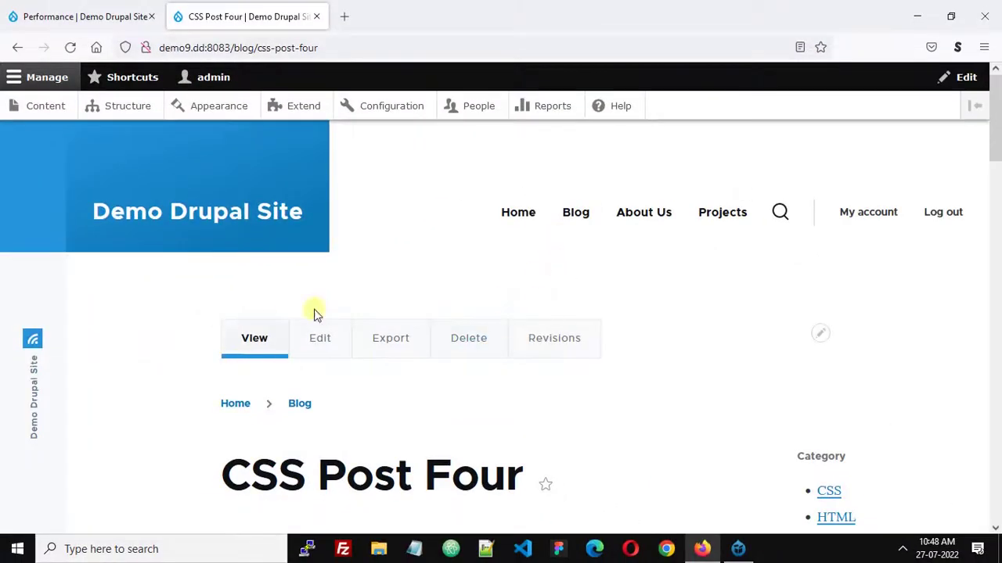
pyautogui.click(304, 405)
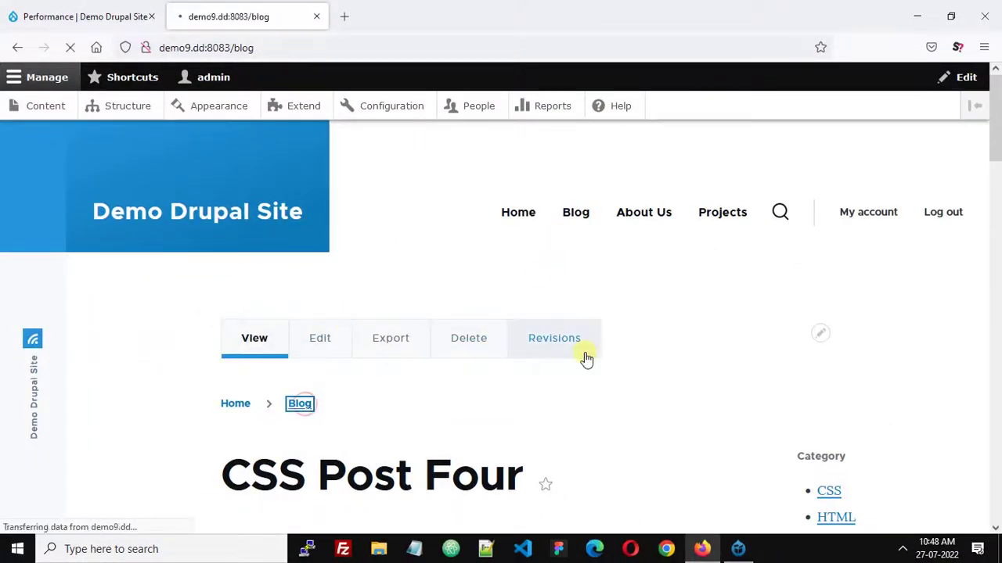
pyautogui.scroll(-8, 584, 358)
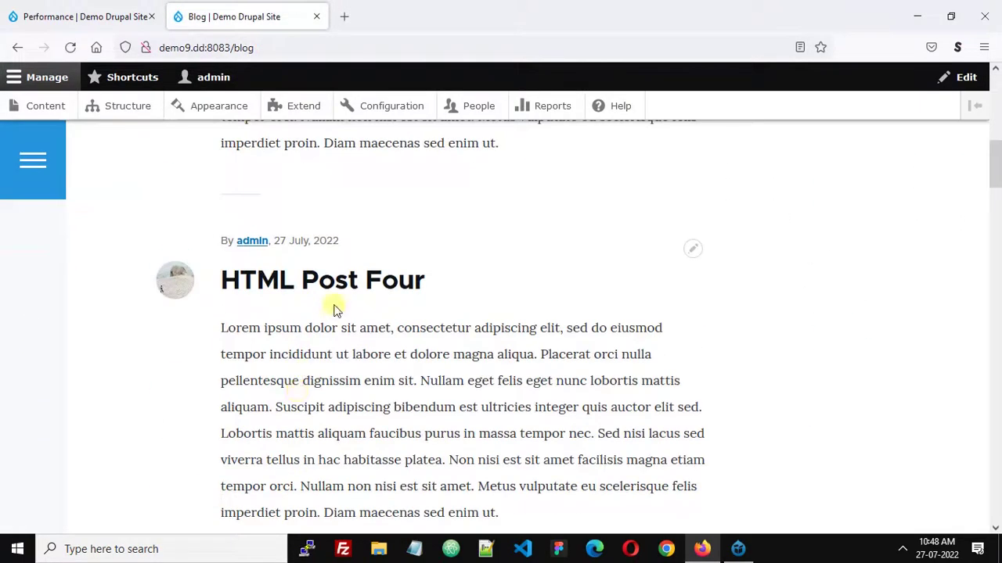
pyautogui.scroll(3, 374, 284)
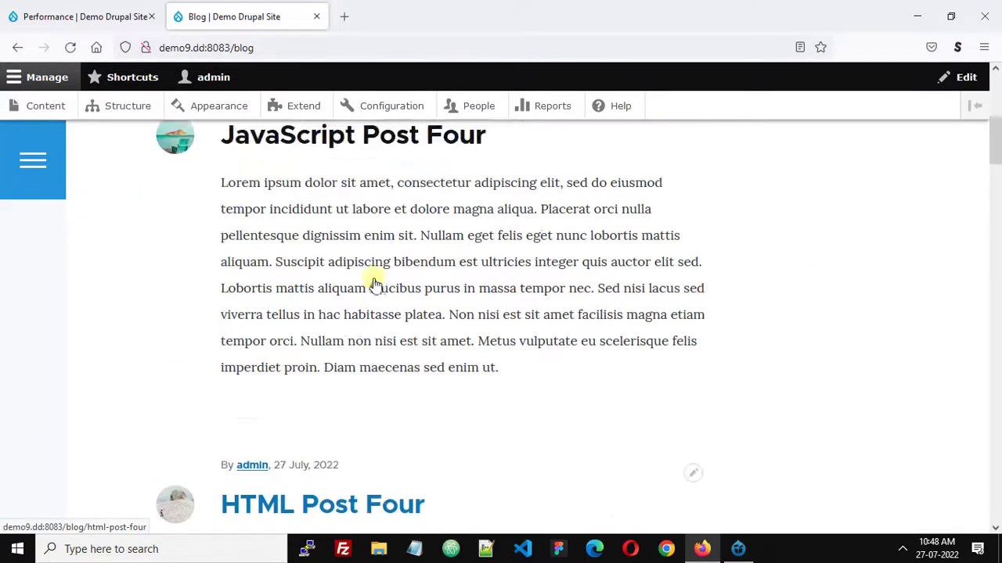
pyautogui.scroll(-10, 373, 284)
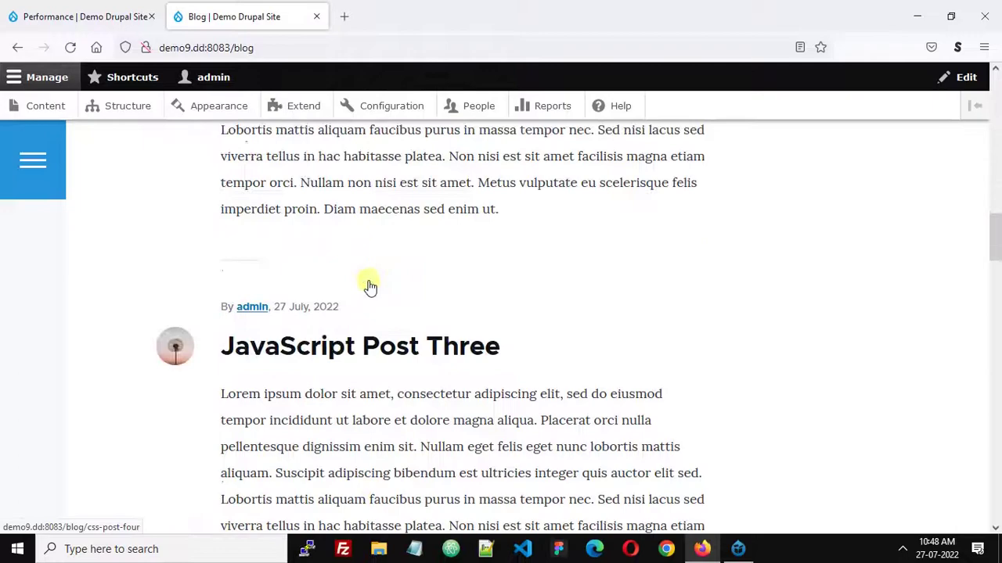
pyautogui.click(393, 347)
pyautogui.scroll(-5, 397, 342)
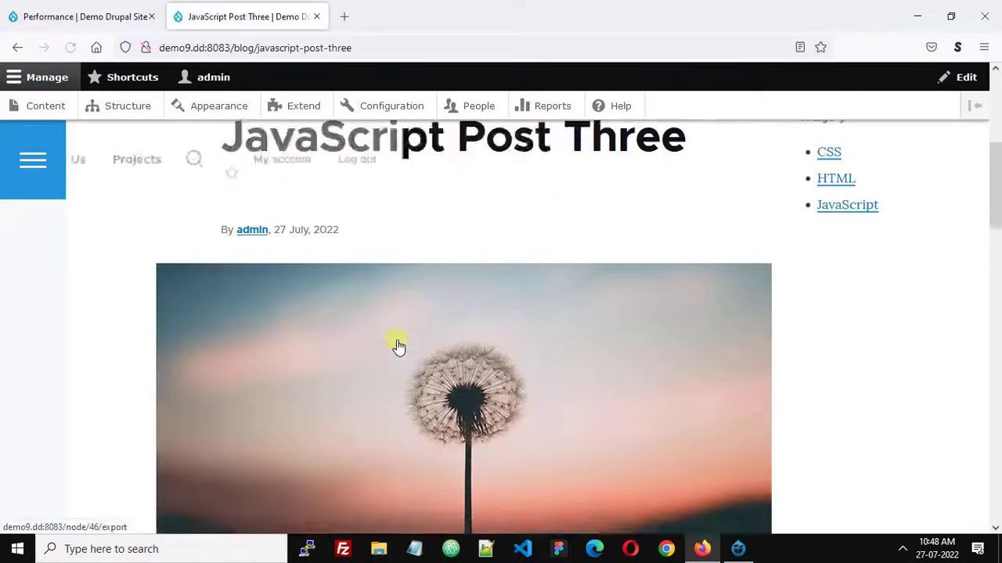
pyautogui.scroll(3, 347, 308)
pyautogui.scroll(-15, 607, 314)
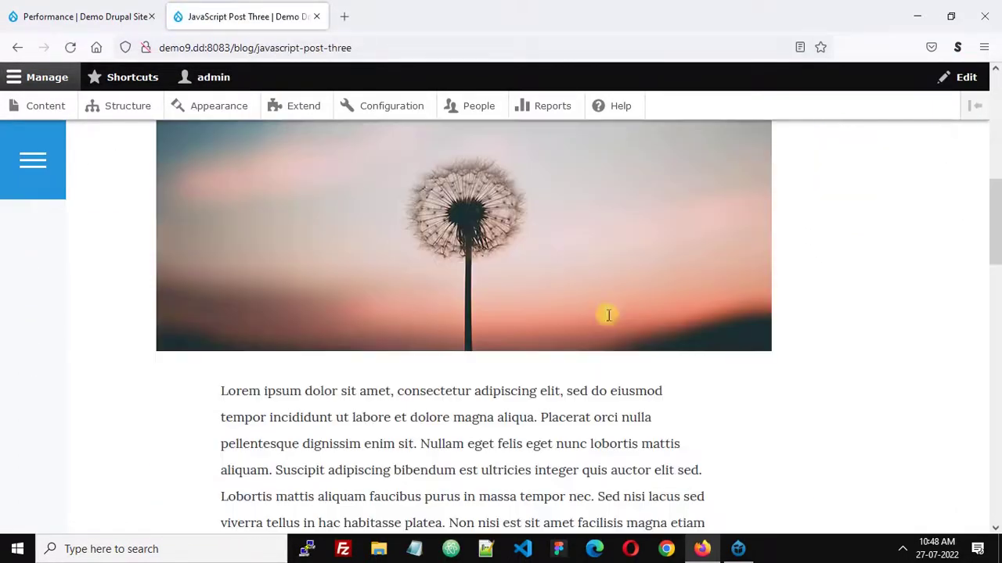
pyautogui.scroll(2, 609, 314)
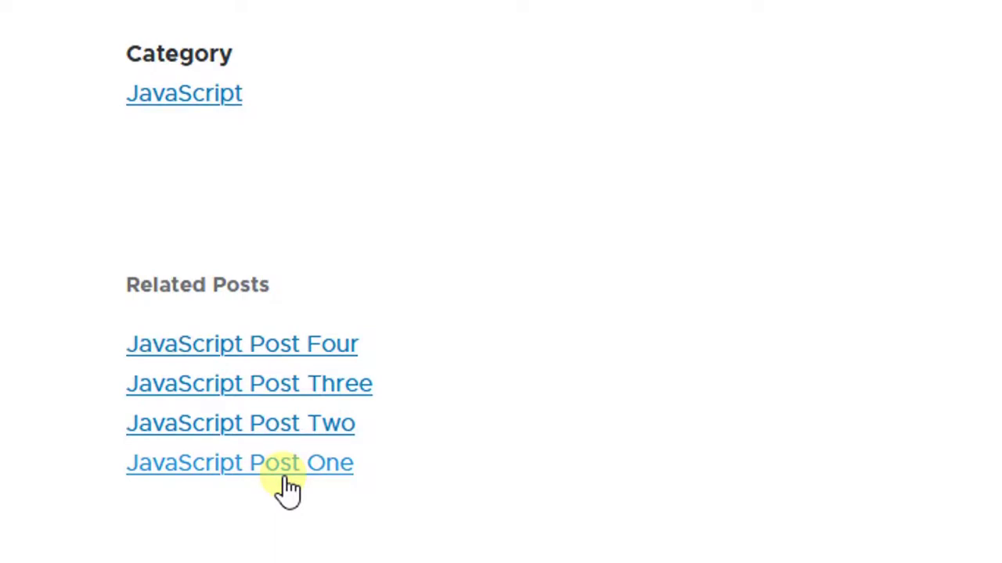
# - Compare the title of JavaScript Post Three with the entries in its Related Posts list
pyautogui.scroll(13, 288, 486)
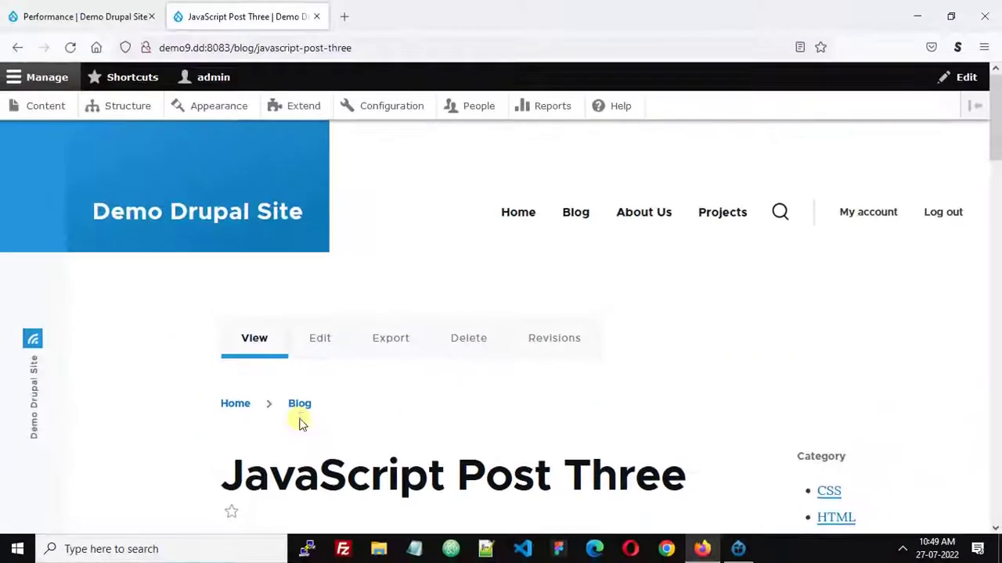
pyautogui.scroll(-2, 235, 313)
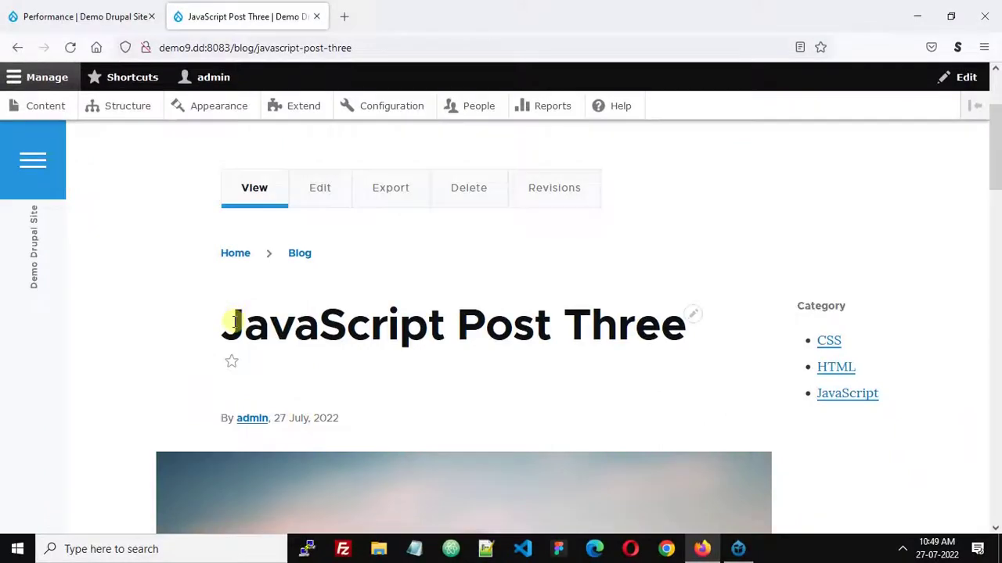
pyautogui.moveTo(233, 321); pyautogui.dragTo(540, 313)
pyautogui.click(202, 334)
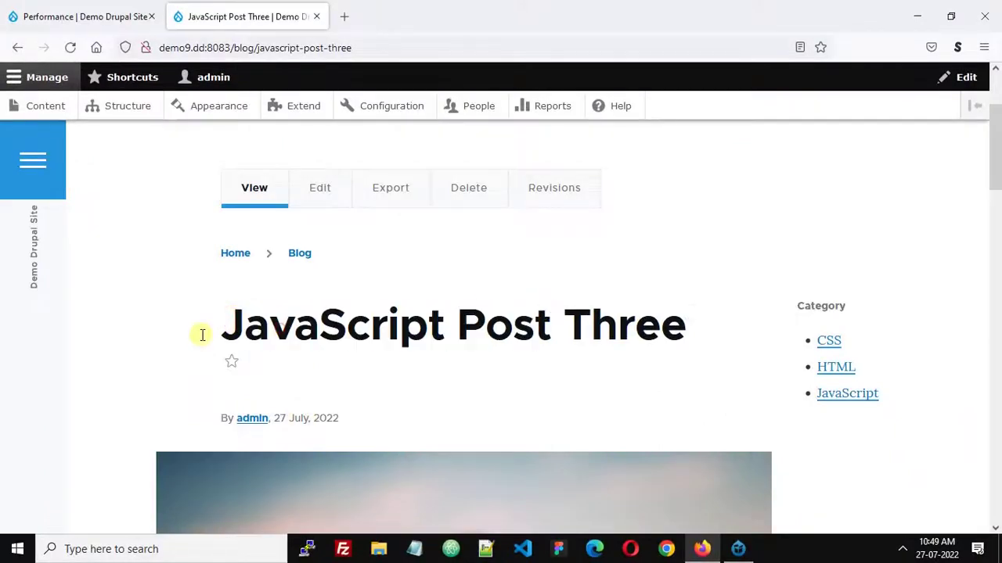
pyautogui.moveTo(529, 326)
pyautogui.scroll(-10, 533, 325)
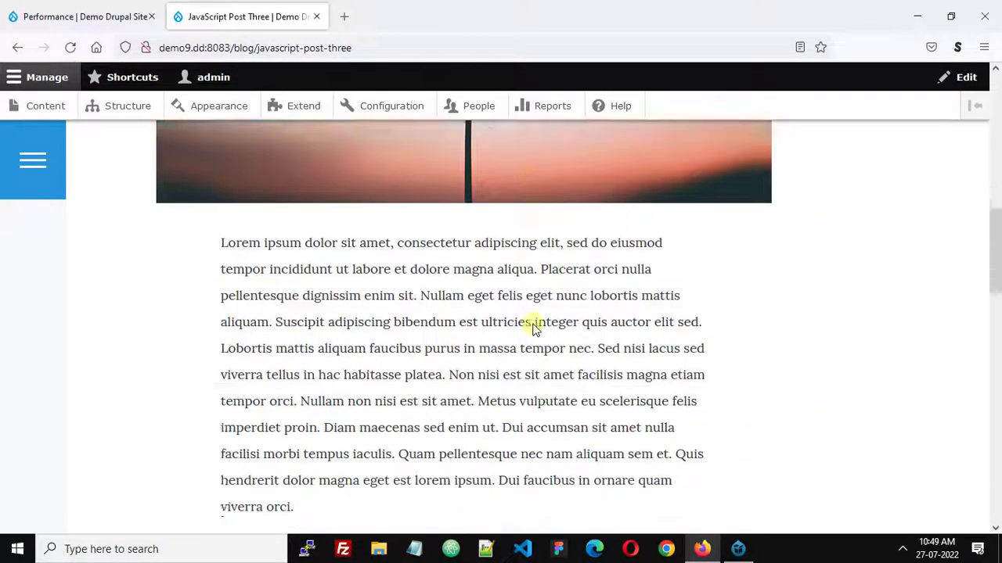
pyautogui.scroll(-8, 534, 324)
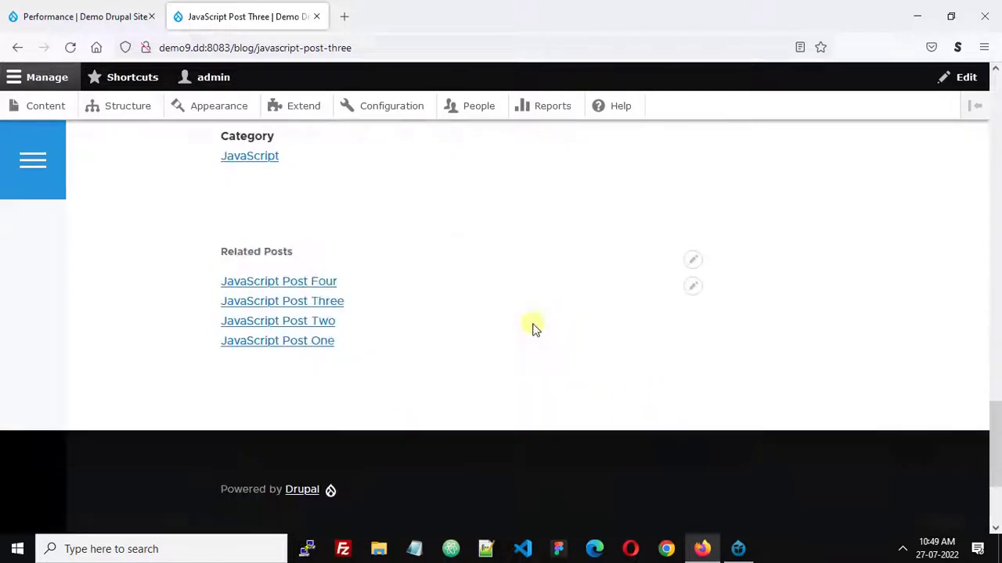